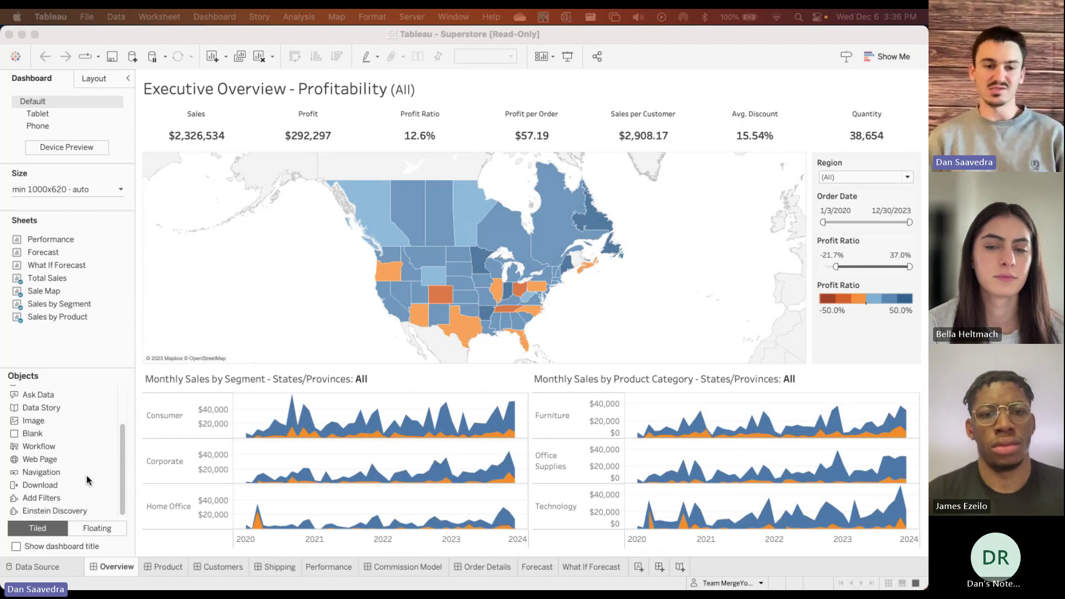
Try placing a floating Workflow object over the dashboard's map, and return to Tableau to remove it
scroll(77, 460, up, 3)
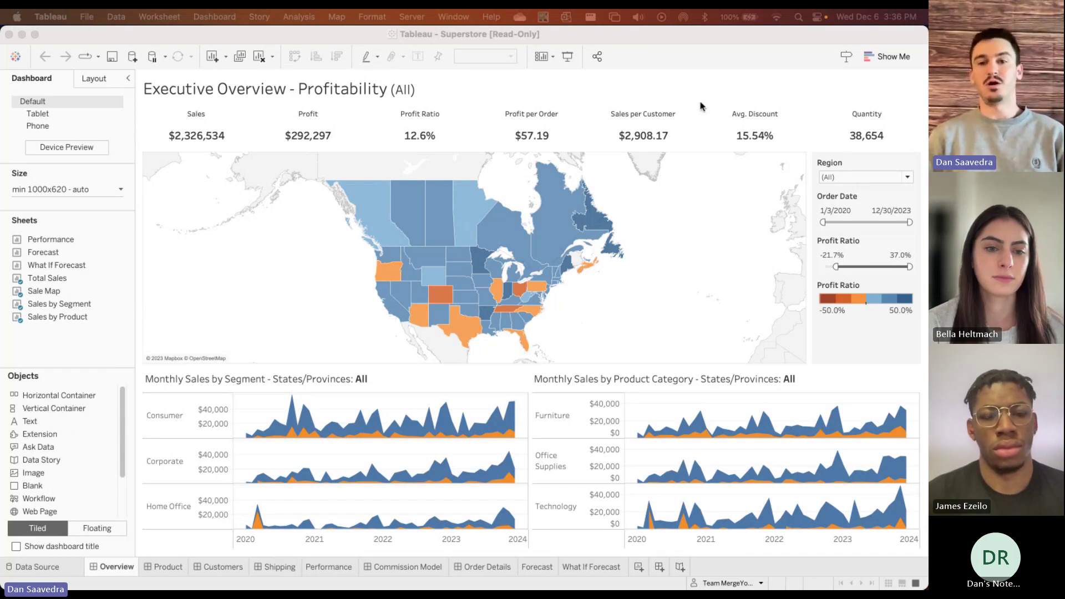
click(693, 52)
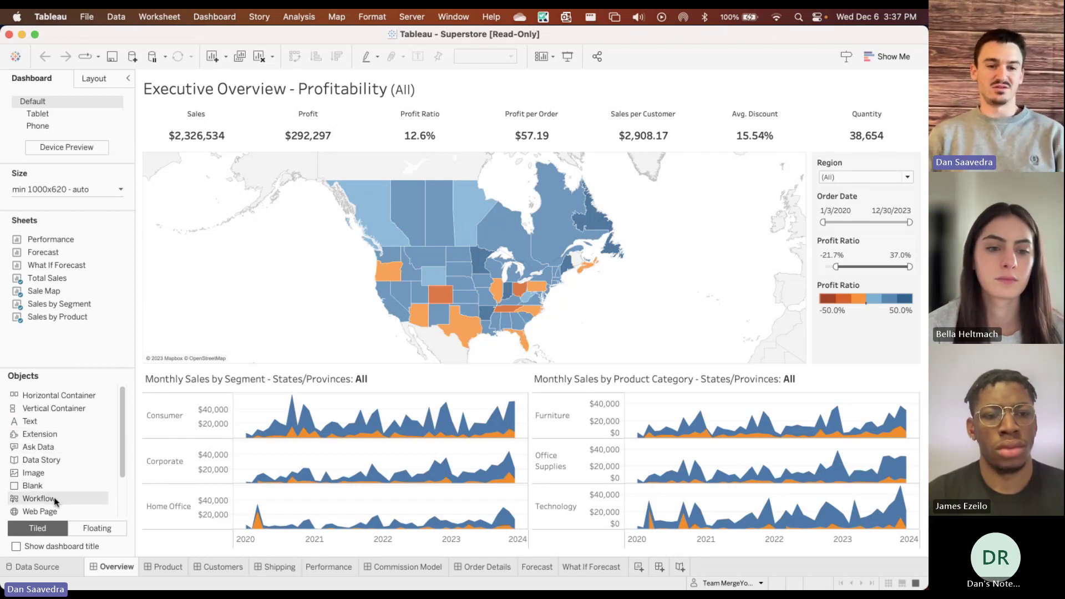
scroll(48, 489, down, 1)
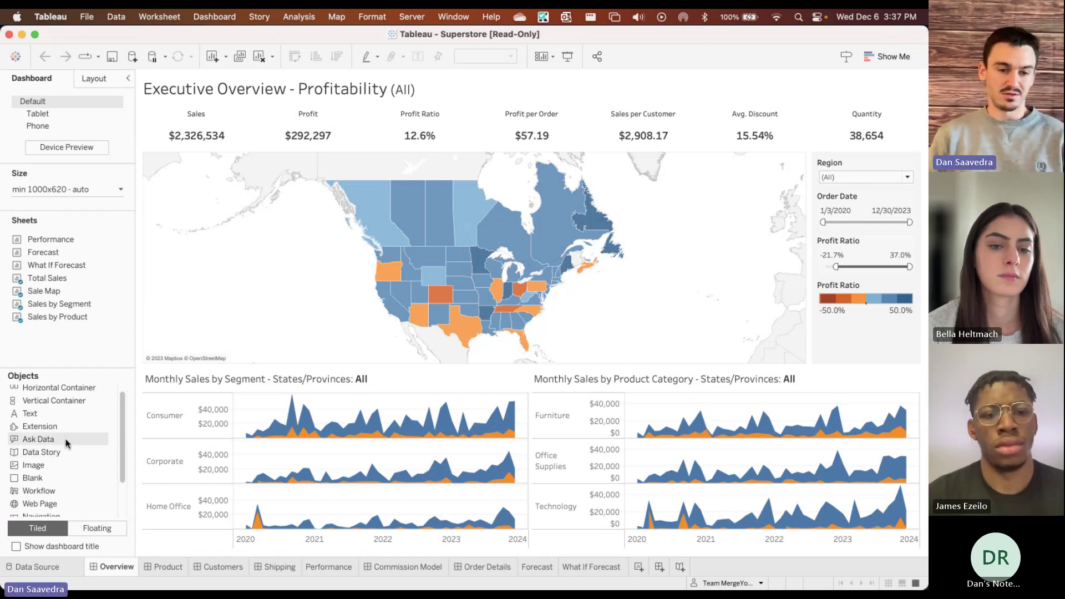
scroll(66, 440, down, 1)
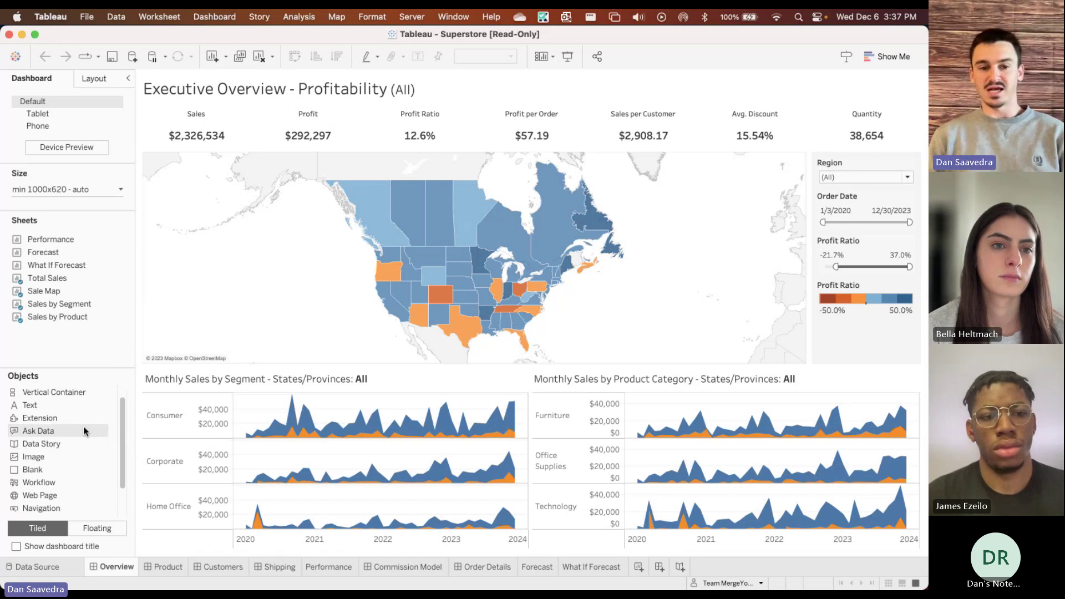
scroll(56, 433, down, 1)
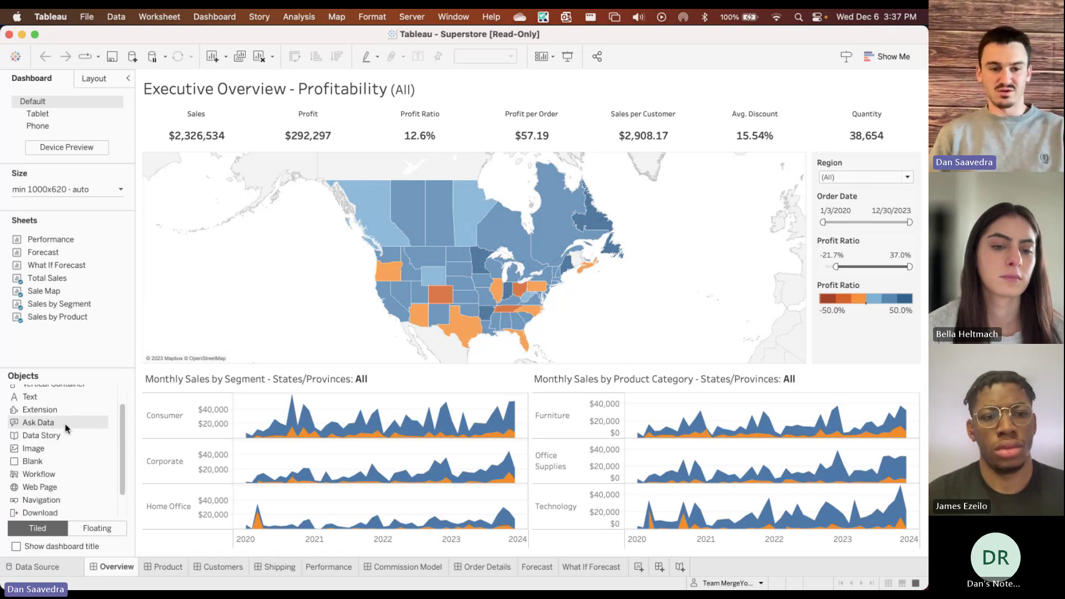
scroll(59, 424, down, 2)
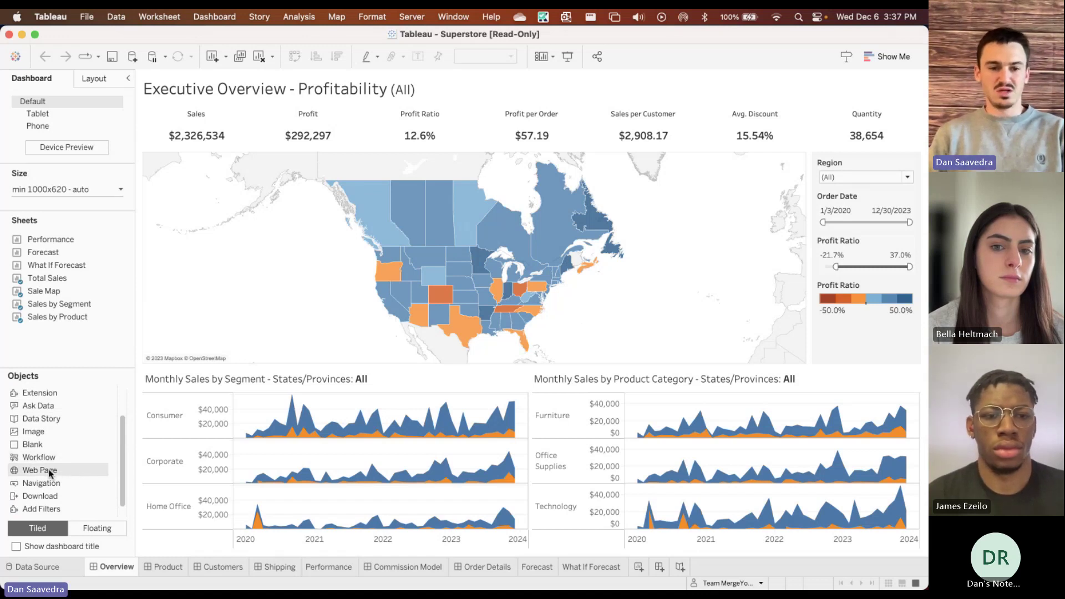
drag(50, 463, 300, 267)
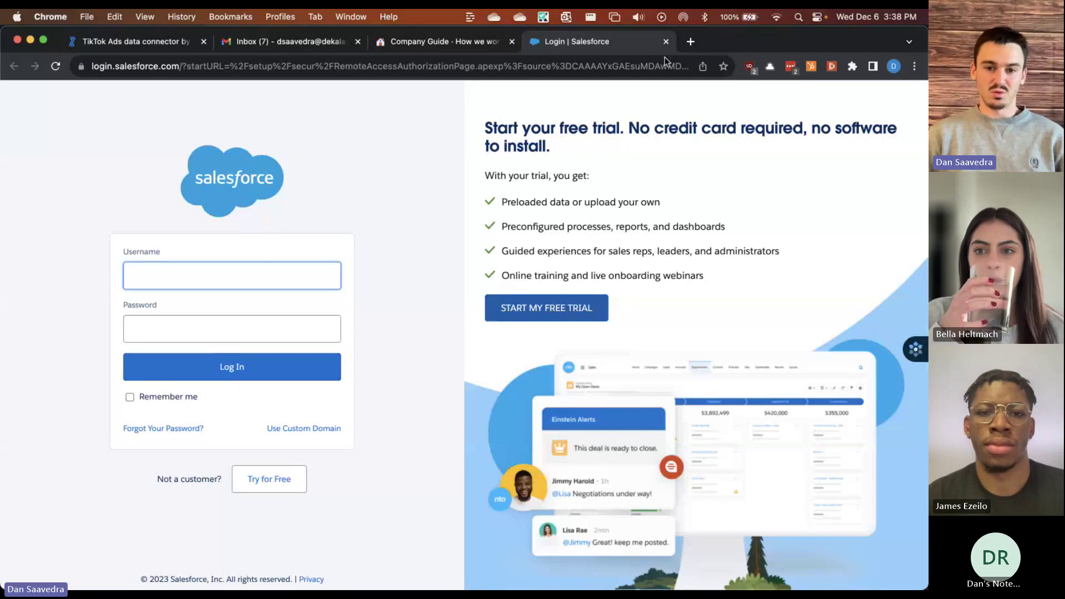
key(super+Tab)
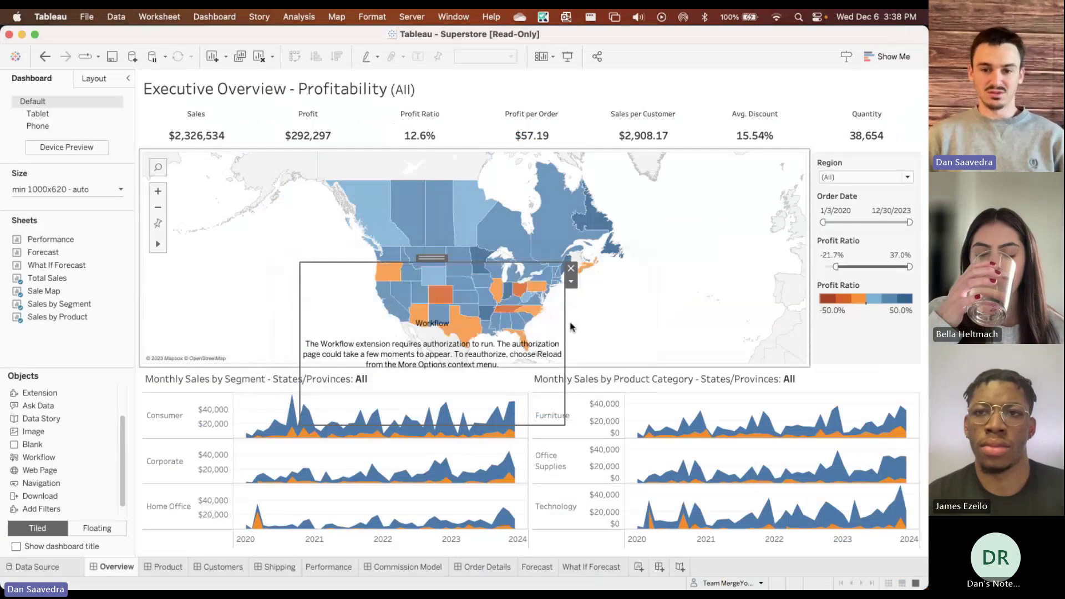
click(570, 269)
Place an Extension object over the map to open the gallery of dashboard extensions
scroll(59, 398, up, 1)
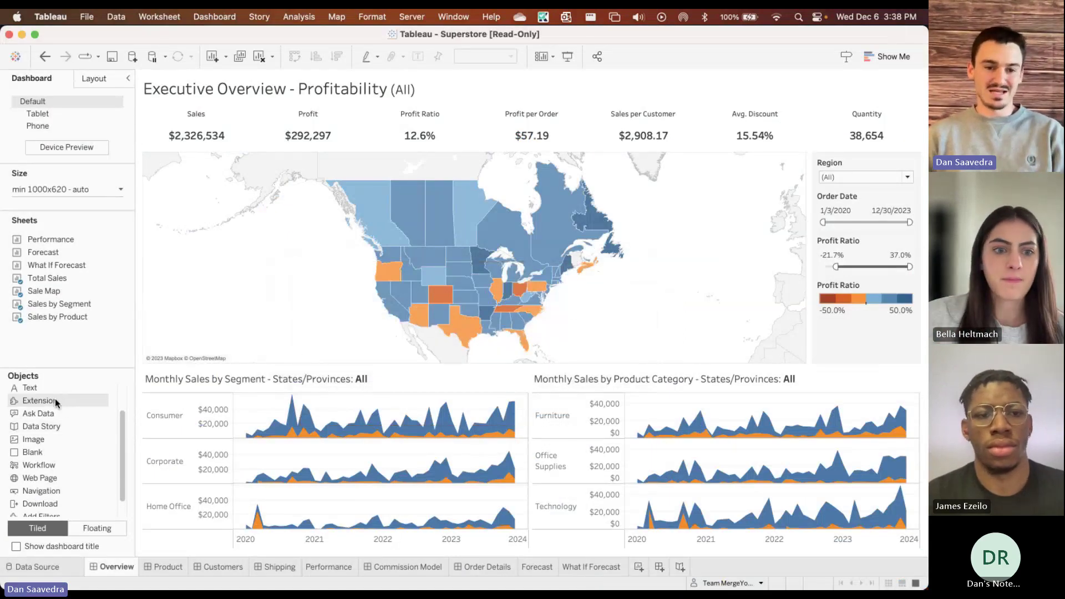
drag(55, 398, 359, 253)
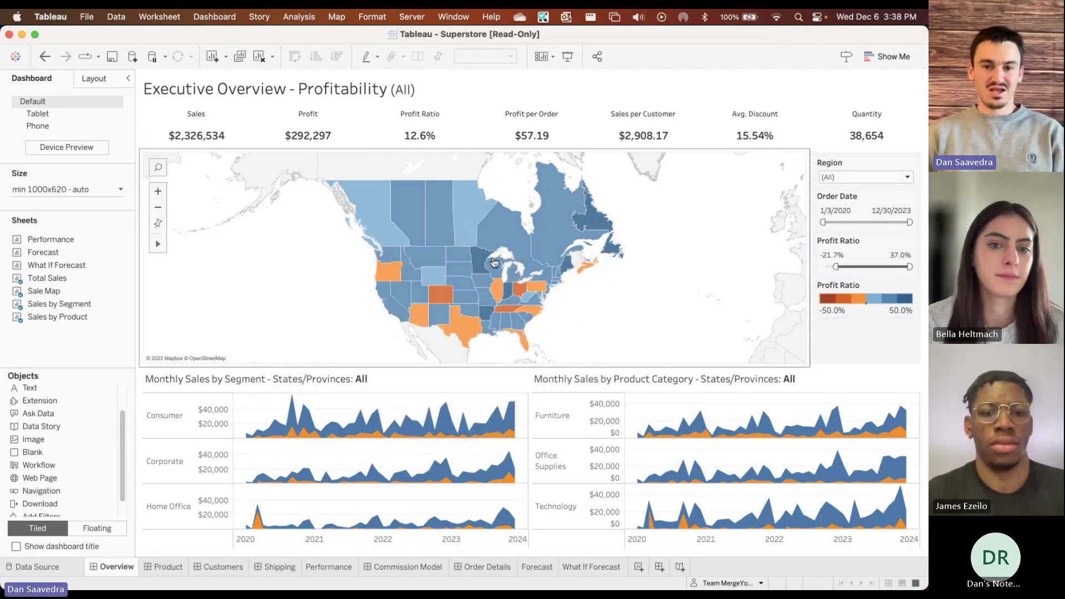
drag(473, 272, 472, 271)
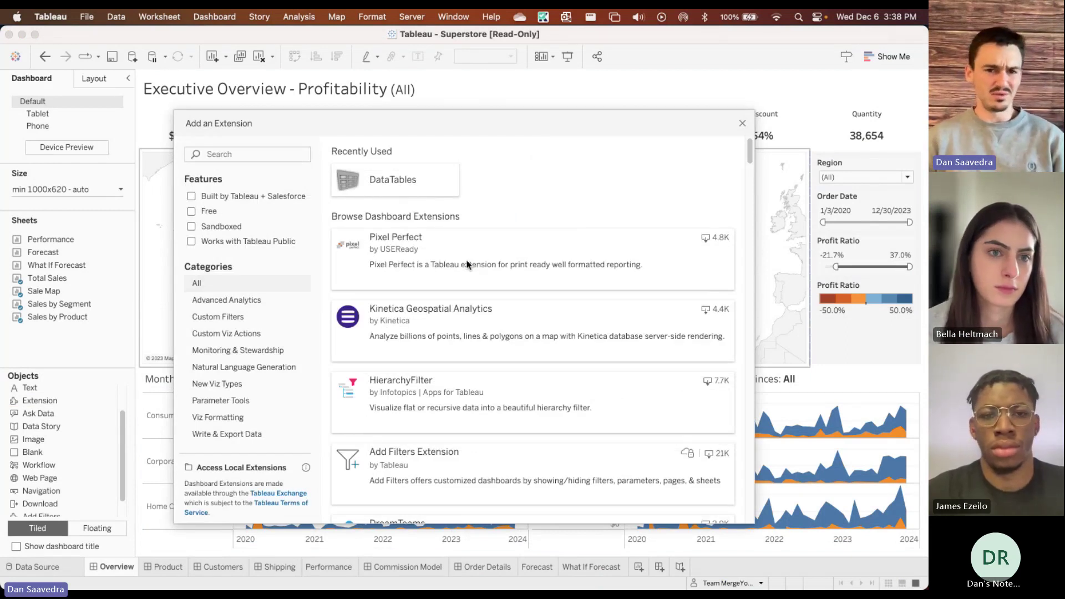
Filter the extensions to those built by Tableau + Salesforce, look through them, and clear the filter
click(260, 194)
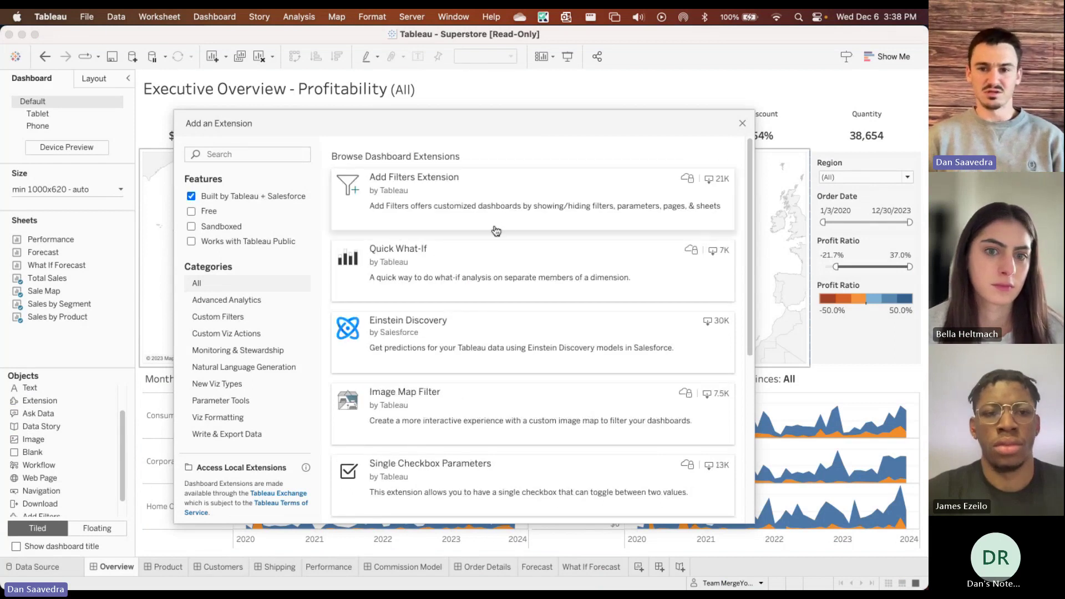
scroll(496, 229, down, 1)
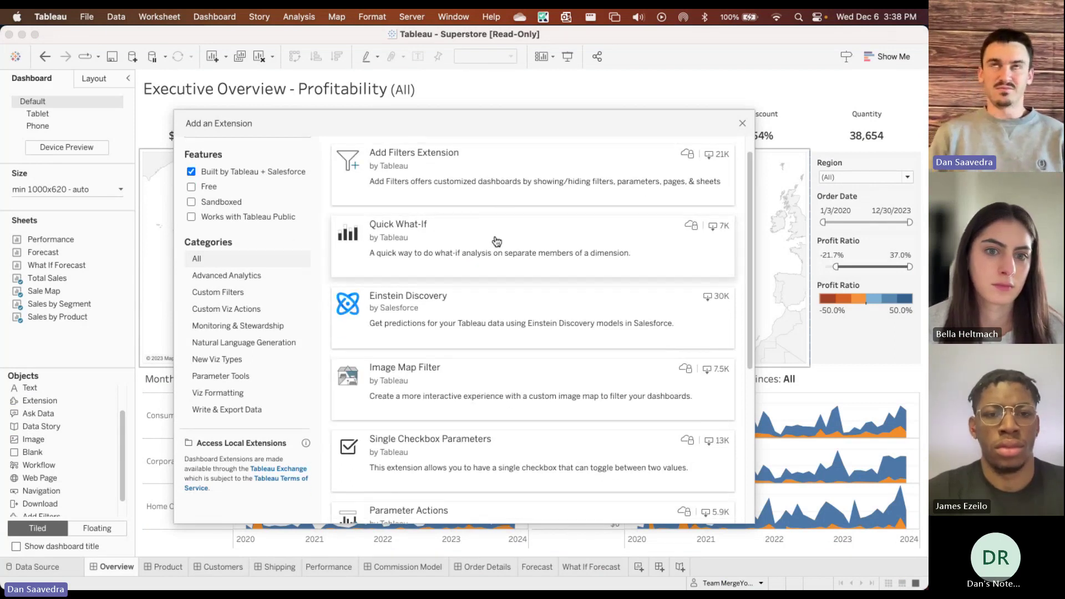
scroll(496, 233, down, 2)
scroll(538, 295, down, 2)
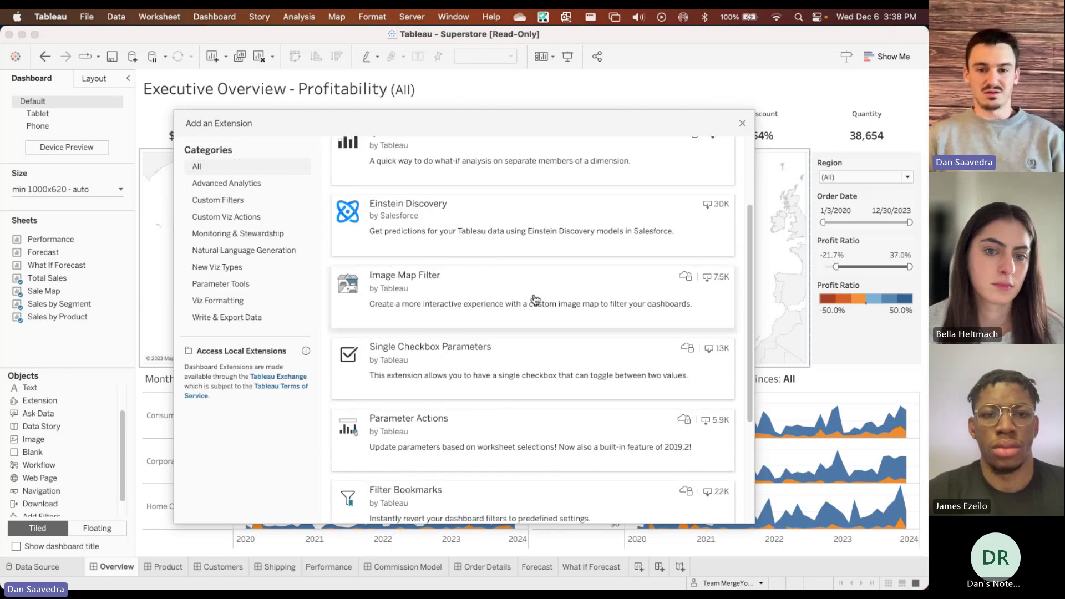
scroll(516, 304, down, 5)
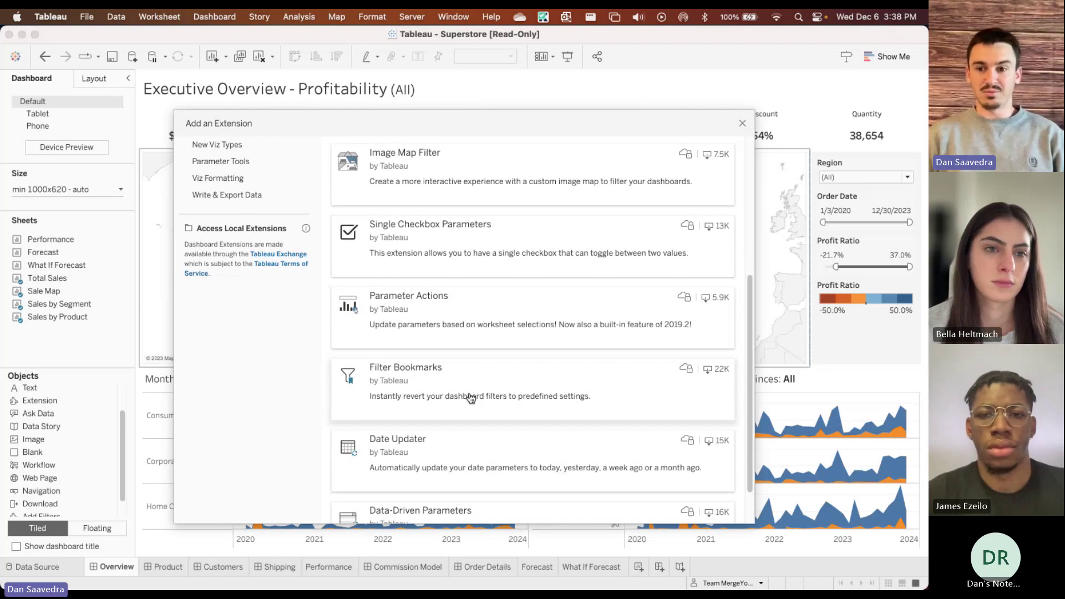
scroll(534, 261, down, 1)
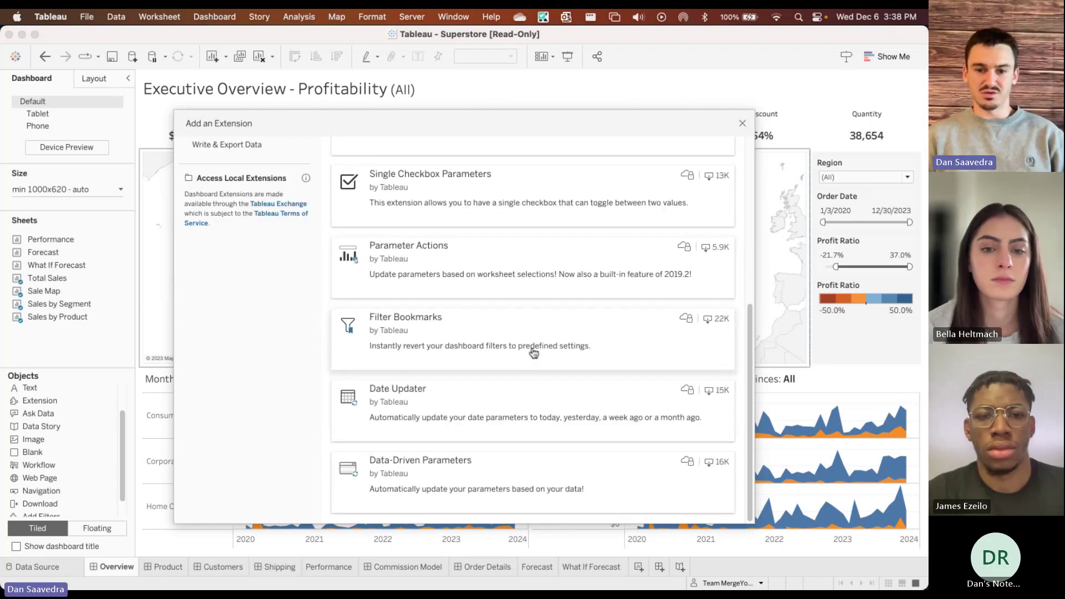
scroll(533, 362, up, 6)
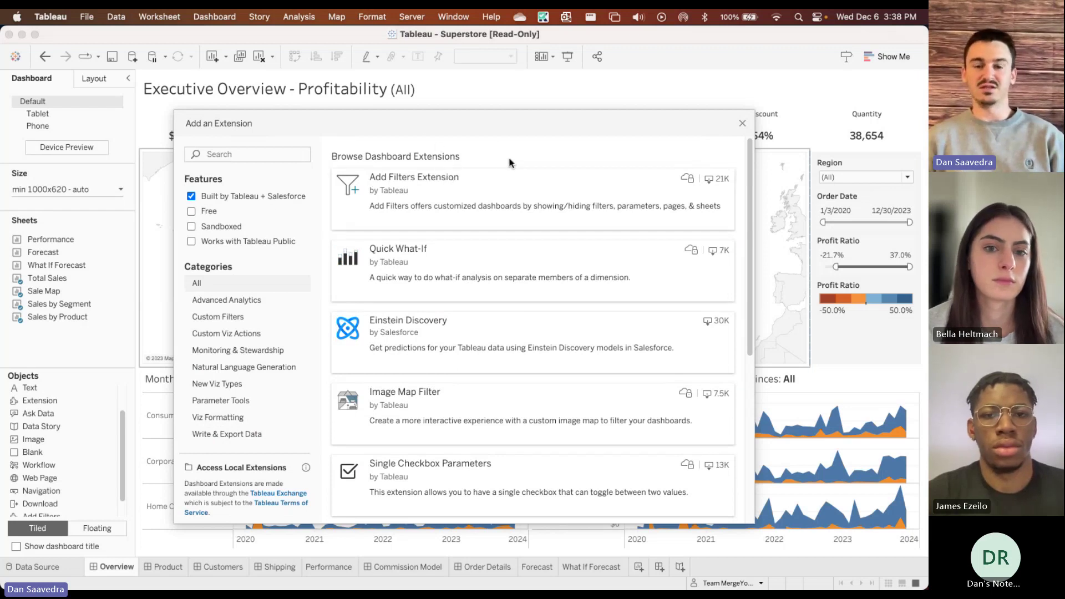
drag(533, 125, 542, 110)
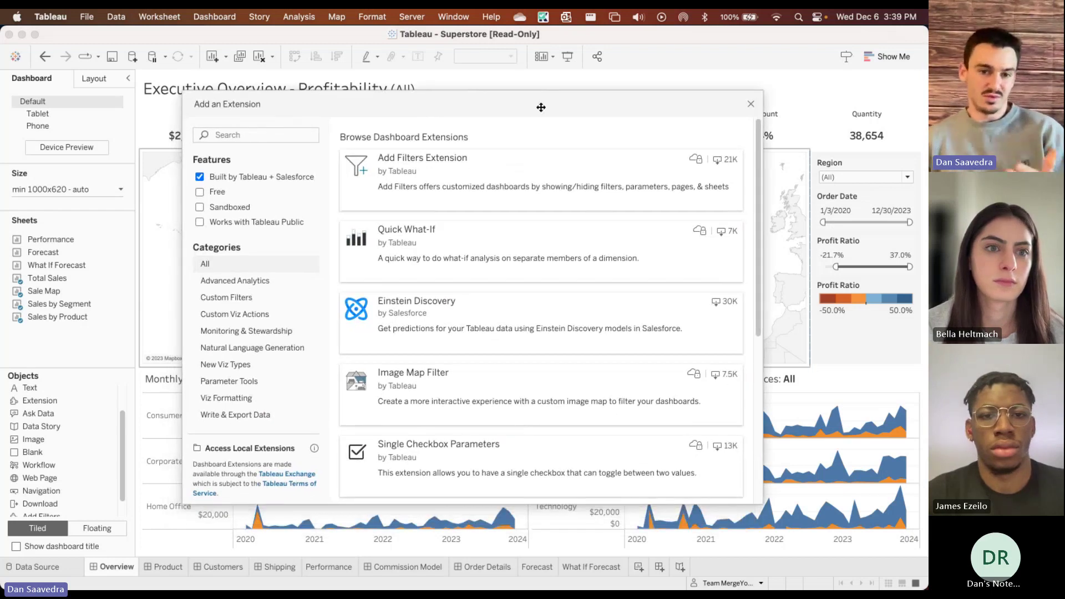
click(201, 178)
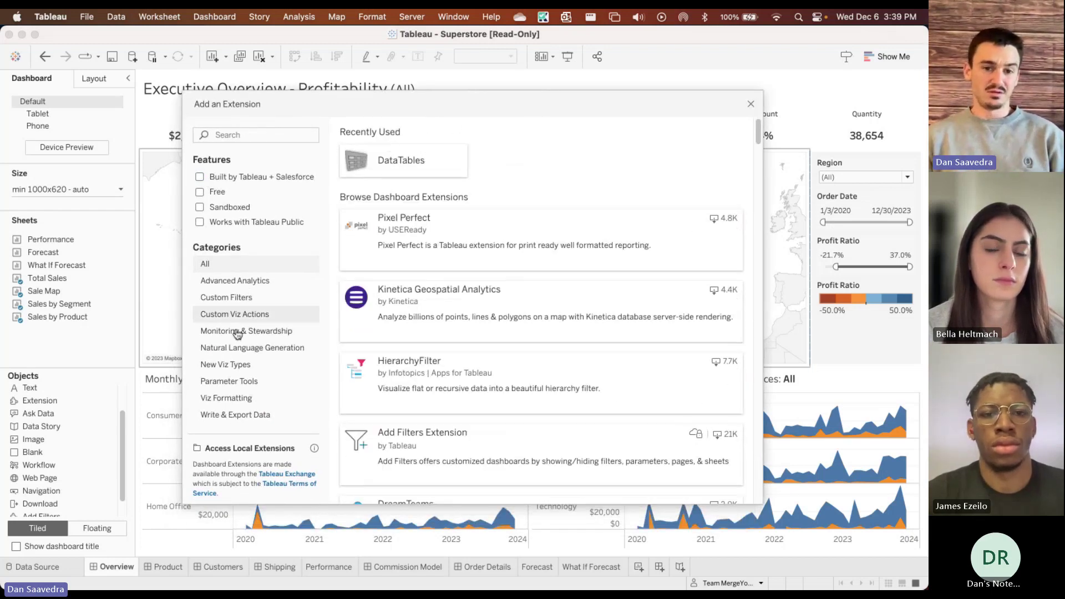
Look through the unfiltered extensions and preview the Free filter before clearing it
scroll(238, 333, down, 3)
scroll(231, 308, down, 1)
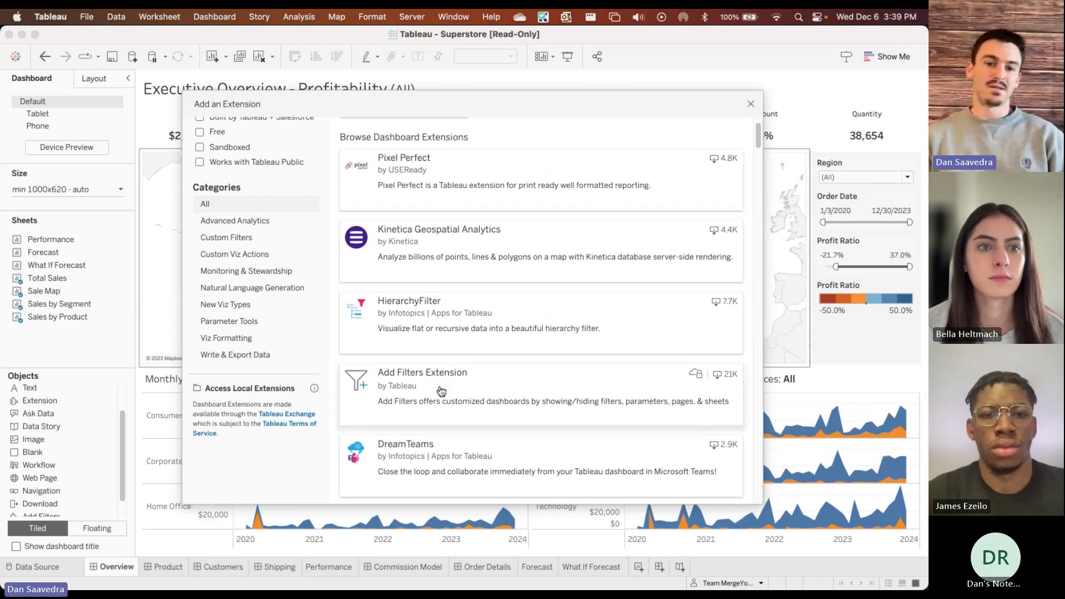
scroll(487, 375, up, 3)
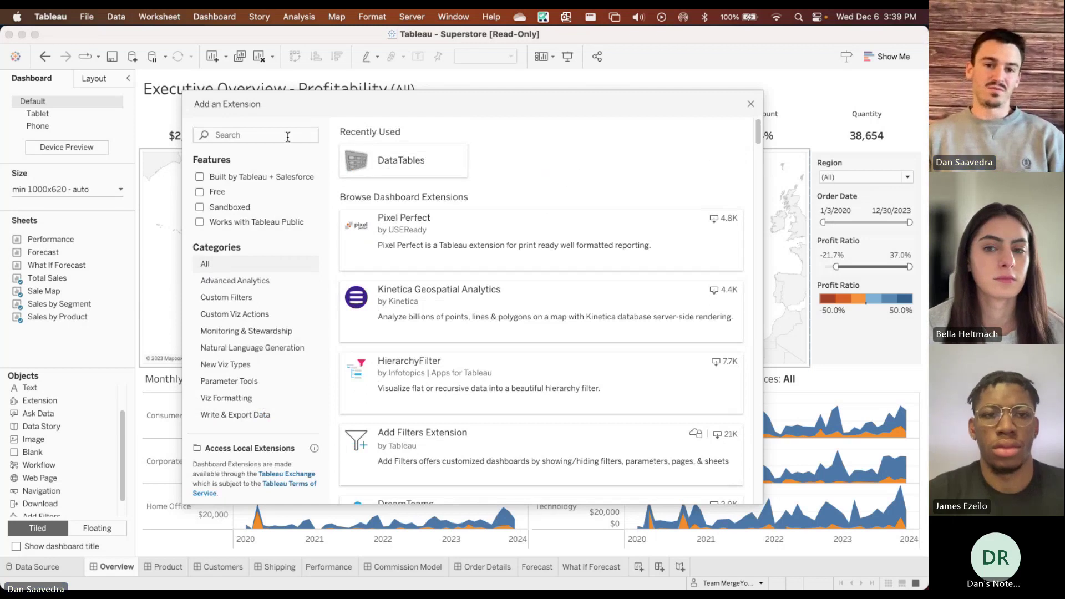
click(239, 136)
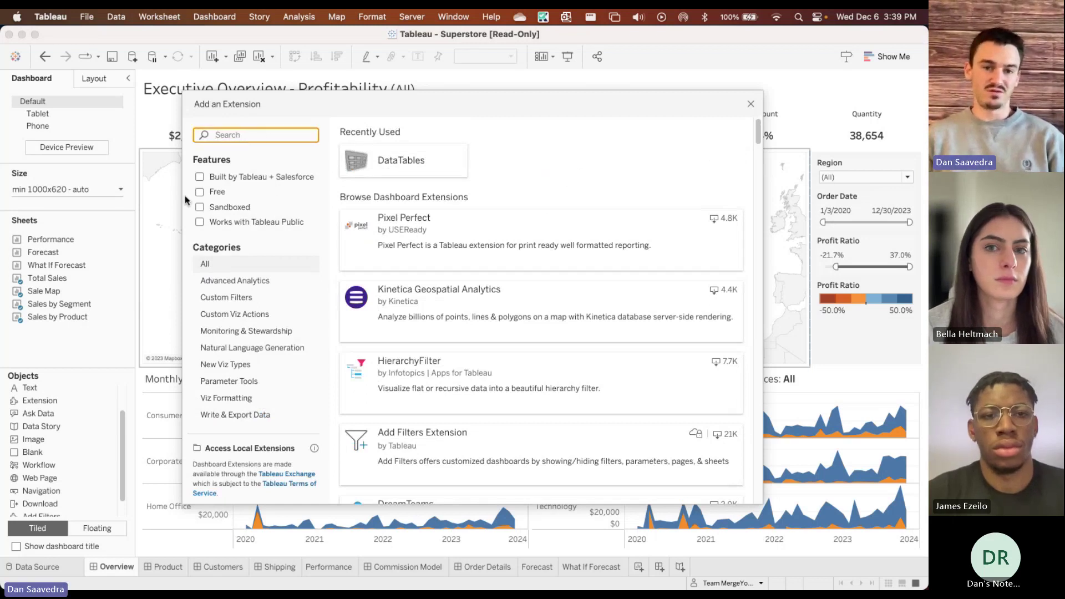
click(199, 193)
click(199, 192)
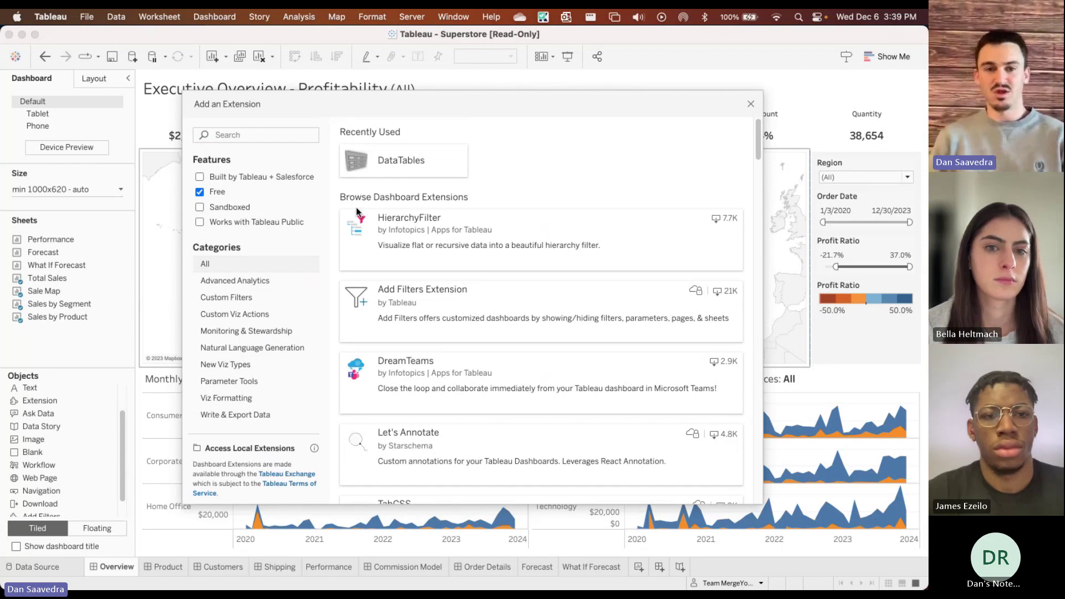
click(200, 192)
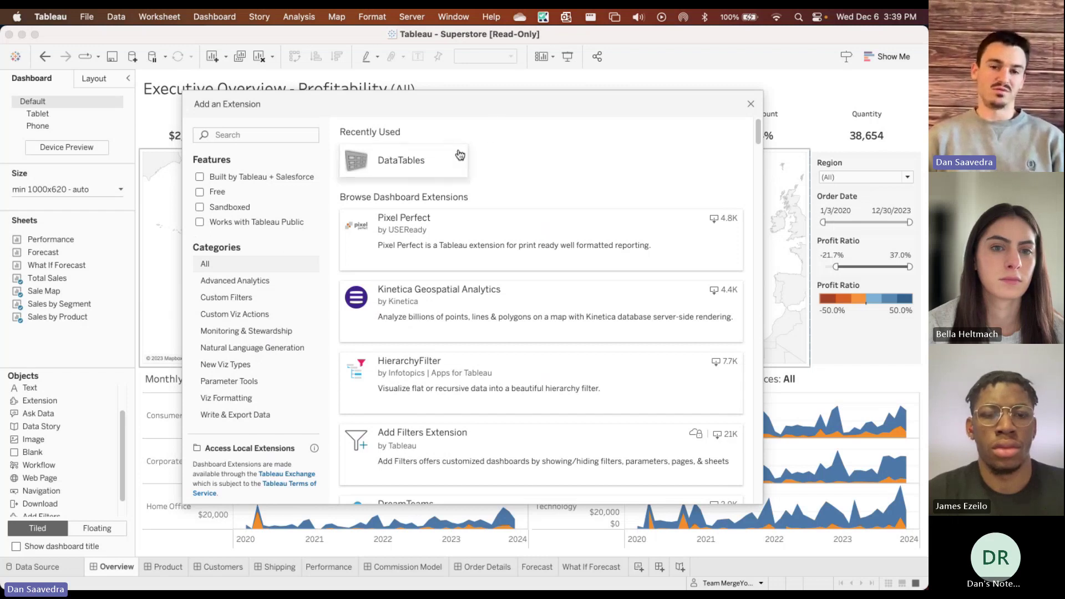
Search the extension gallery for "tables"
click(263, 134)
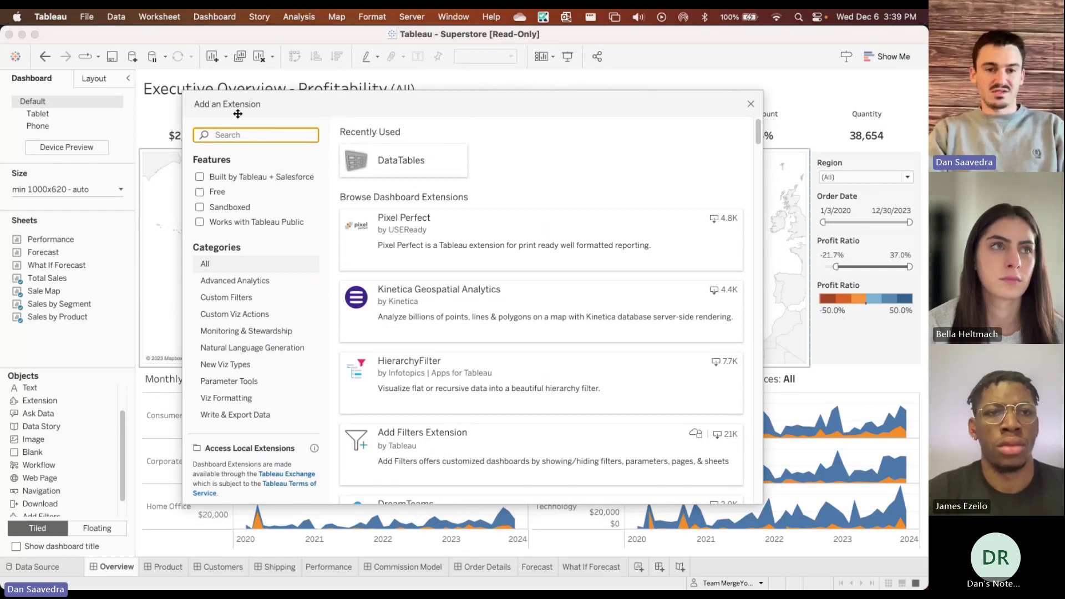
text(d)
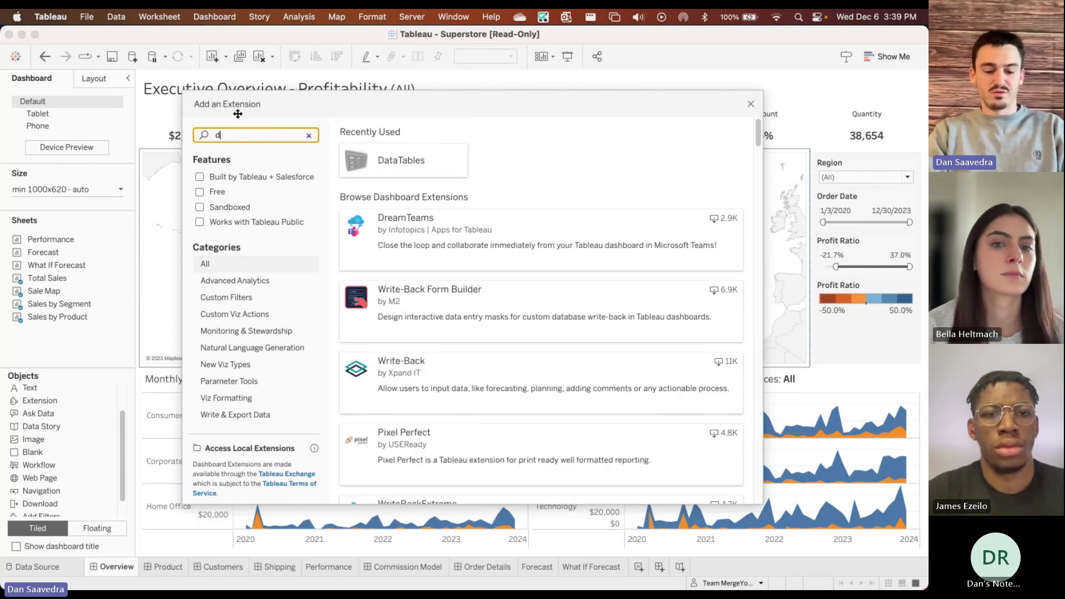
key(BackSpace)
text(tables)
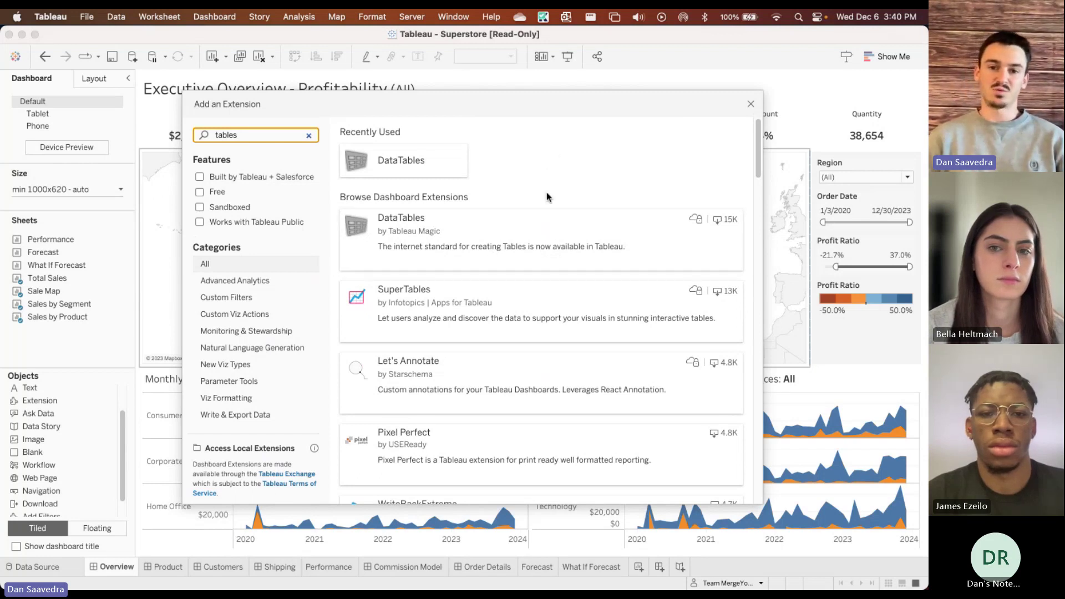
scroll(547, 197, down, 3)
scroll(280, 179, up, 4)
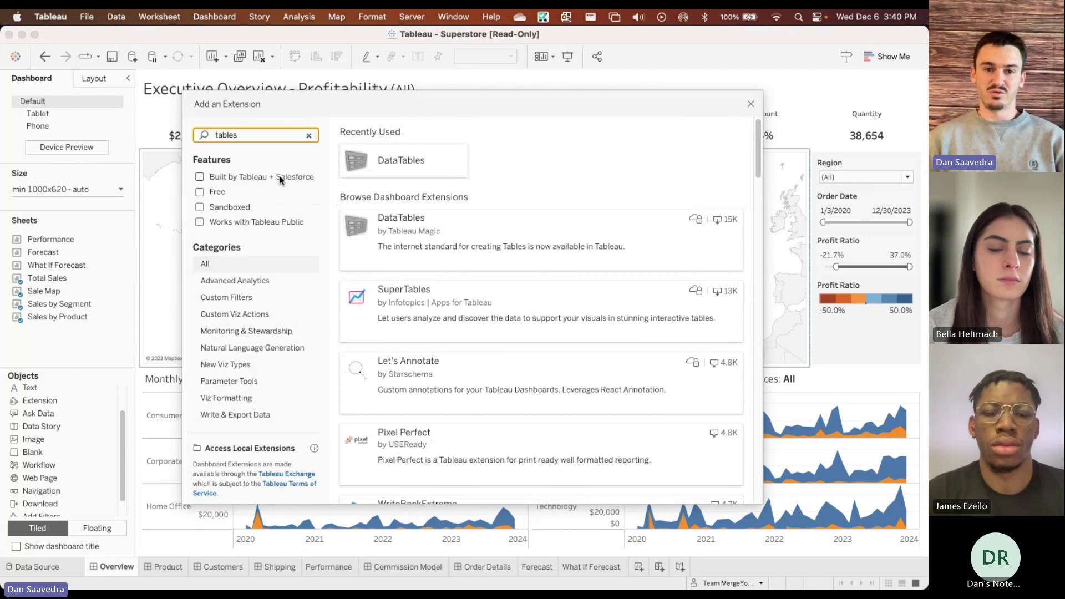
Limit the "tables" results to Free extensions and look through them
click(212, 190)
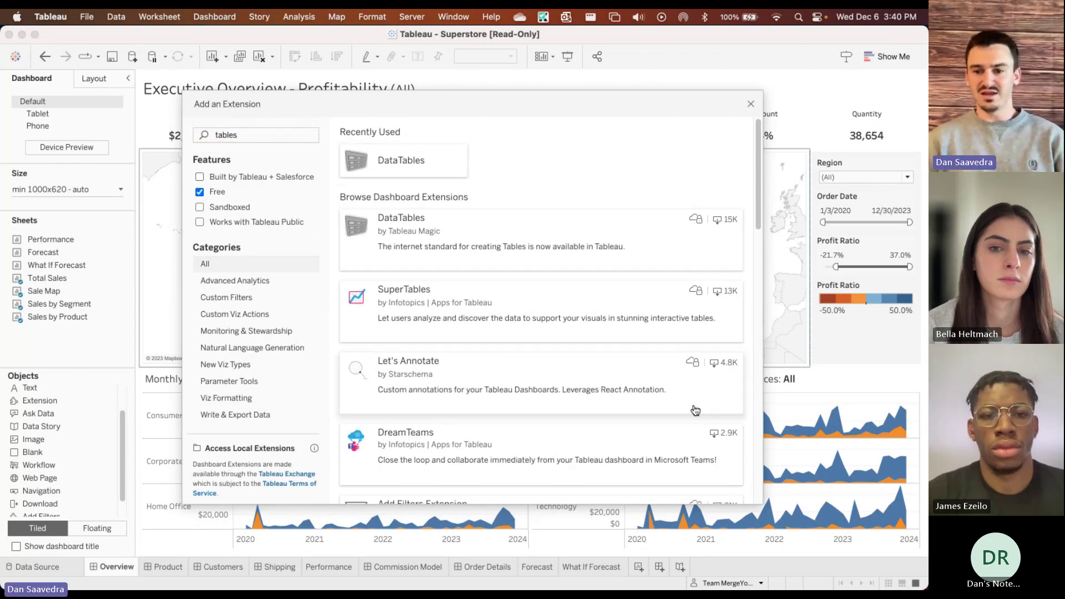
scroll(645, 408, down, 5)
scroll(645, 409, down, 3)
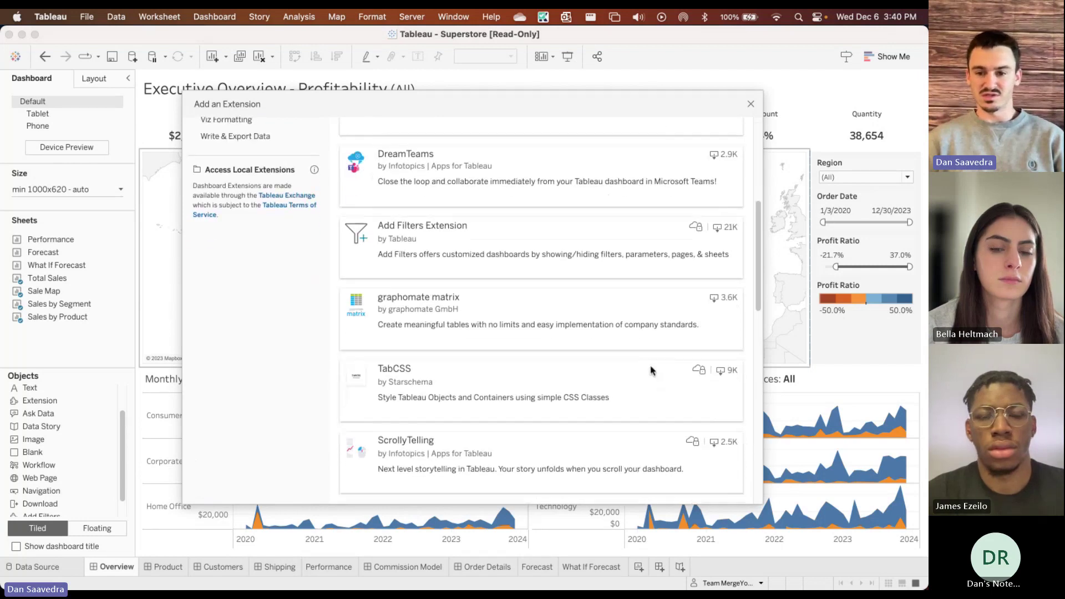
scroll(478, 427, up, 1)
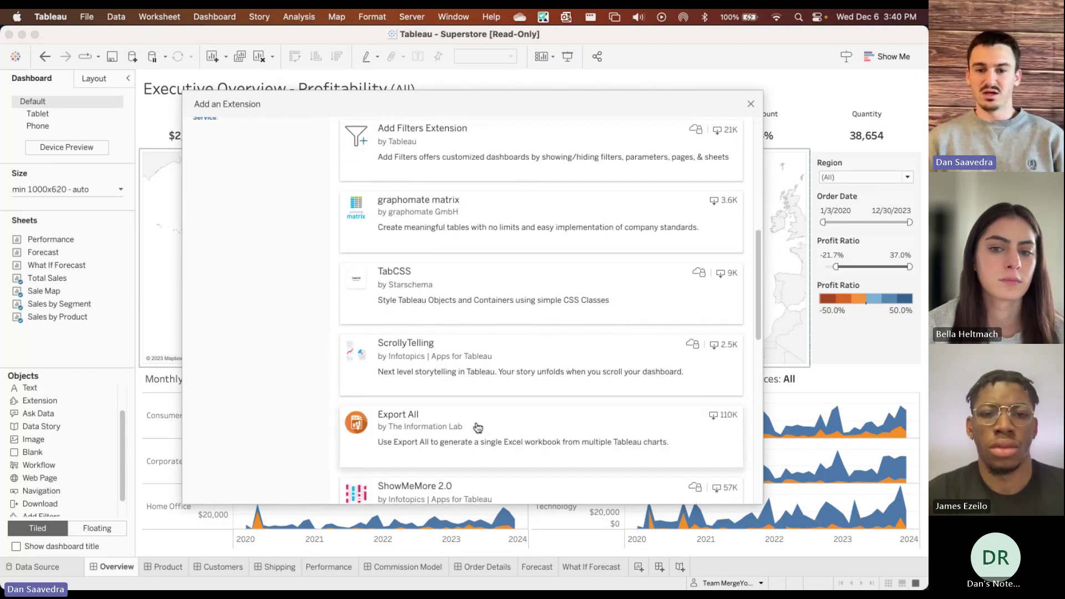
scroll(478, 427, up, 7)
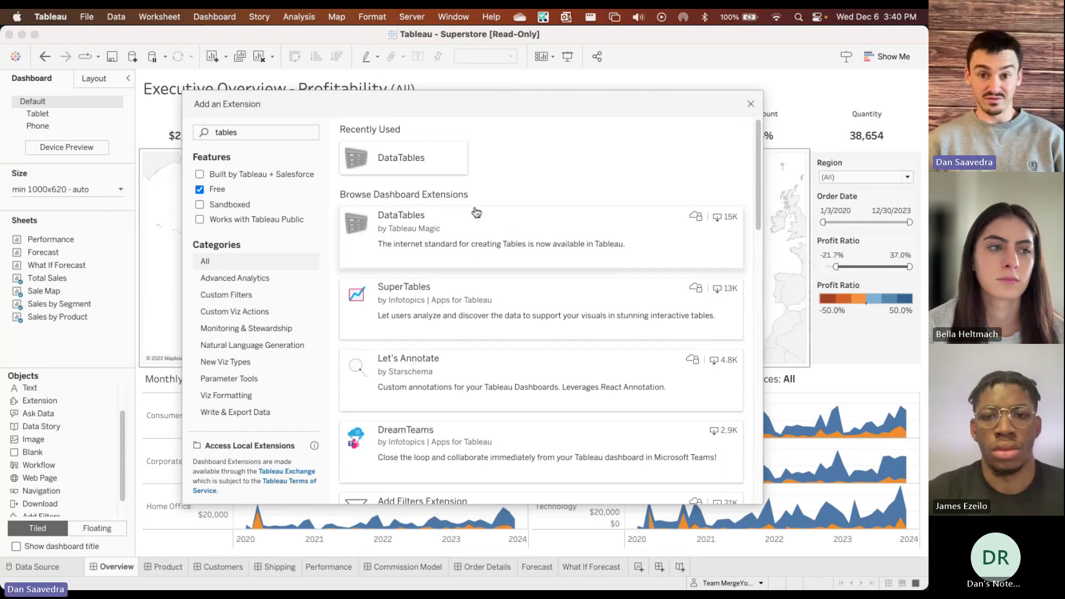
Add the DataTables extension by Tableau Magic to the dashboard, enlarging its floating box and moving it up over the map
click(501, 223)
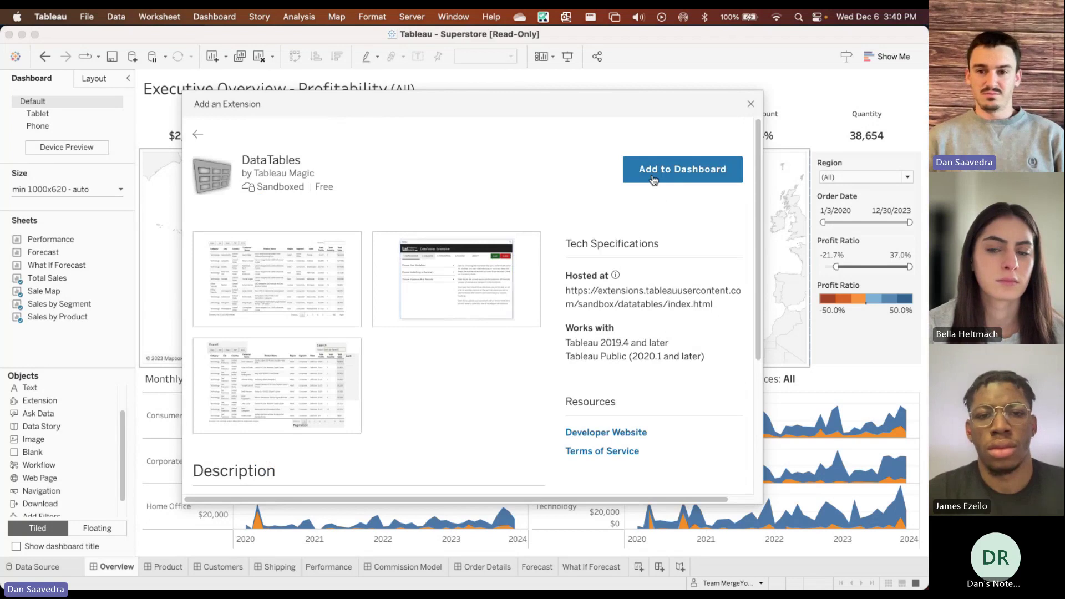
click(654, 178)
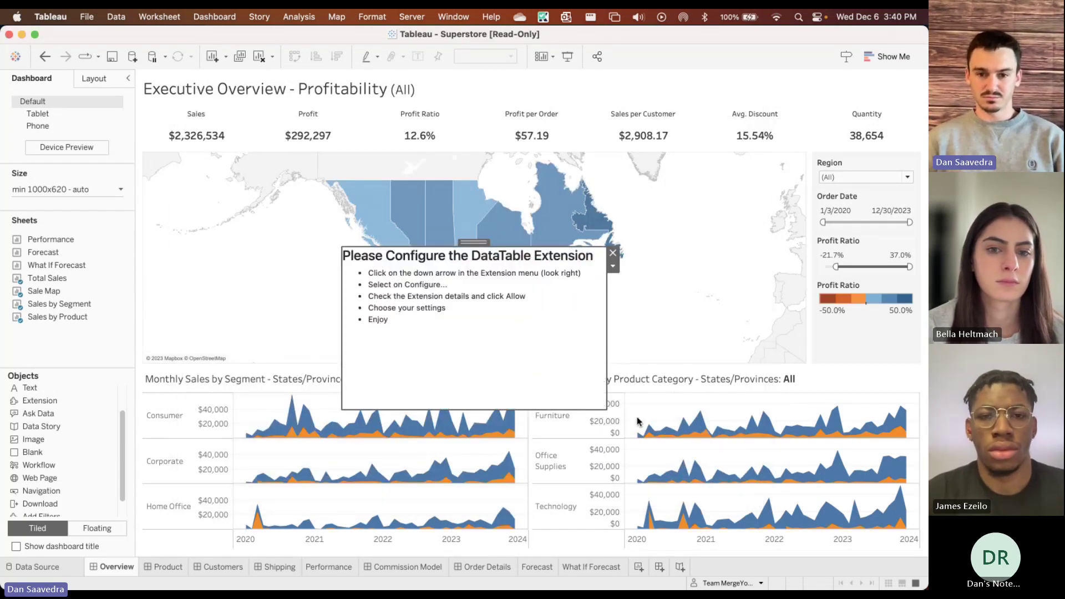
drag(602, 412, 768, 475)
drag(555, 243, 499, 190)
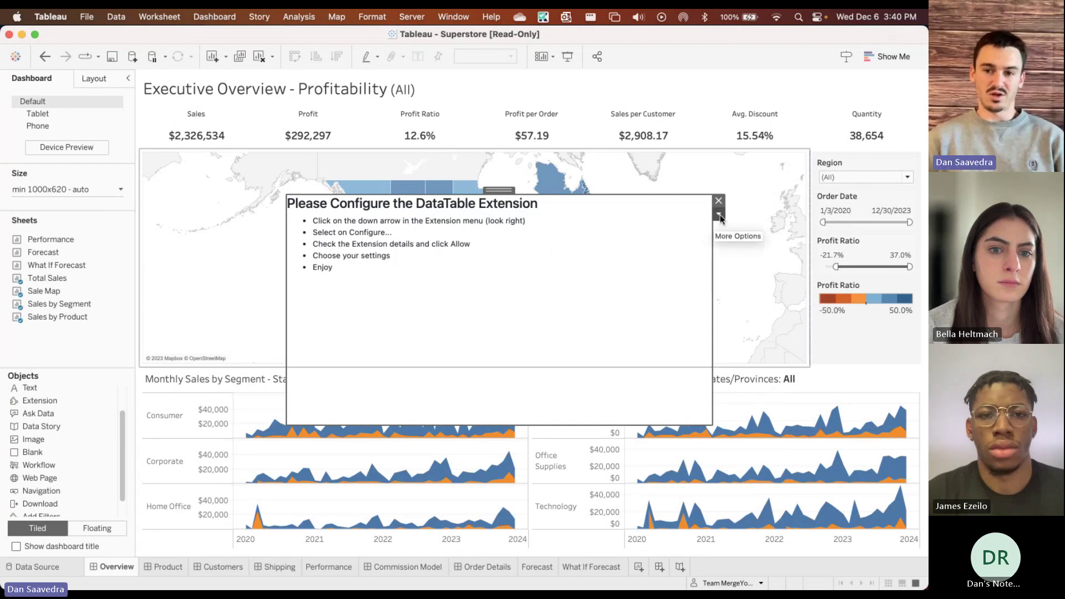
Configure the DataTables data source as the Sales by Product worksheet's Underlying Data with an Unlimited maximum number of records
click(718, 214)
click(747, 230)
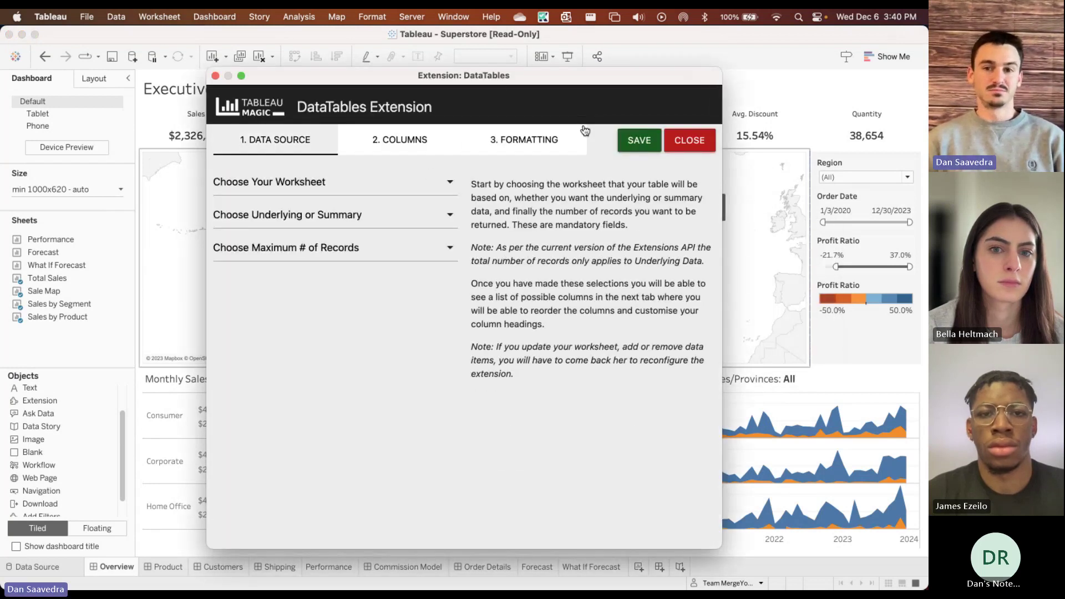
click(312, 183)
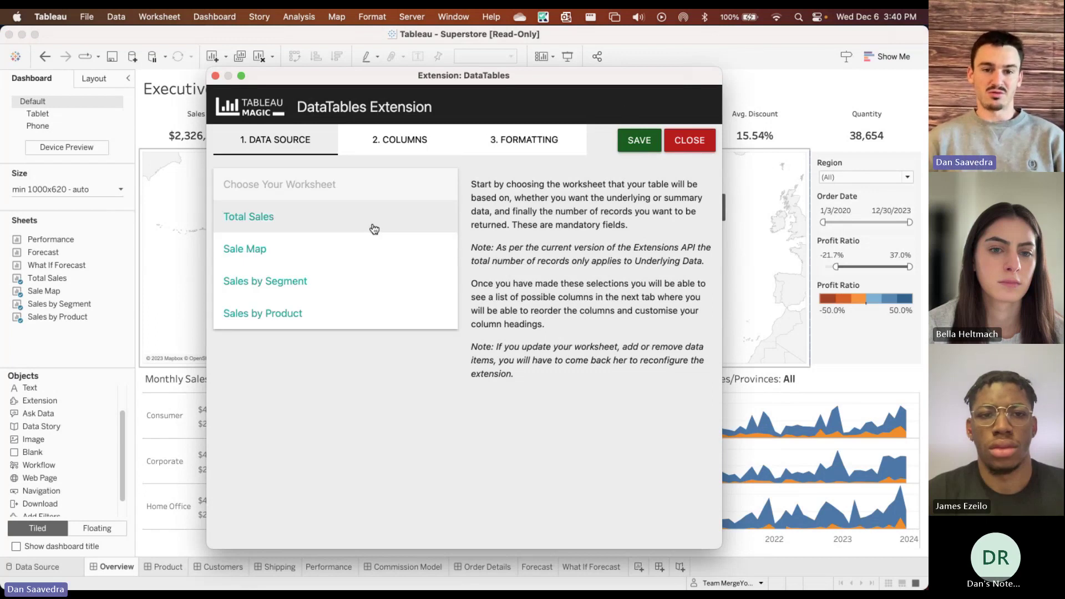
click(368, 224)
click(367, 224)
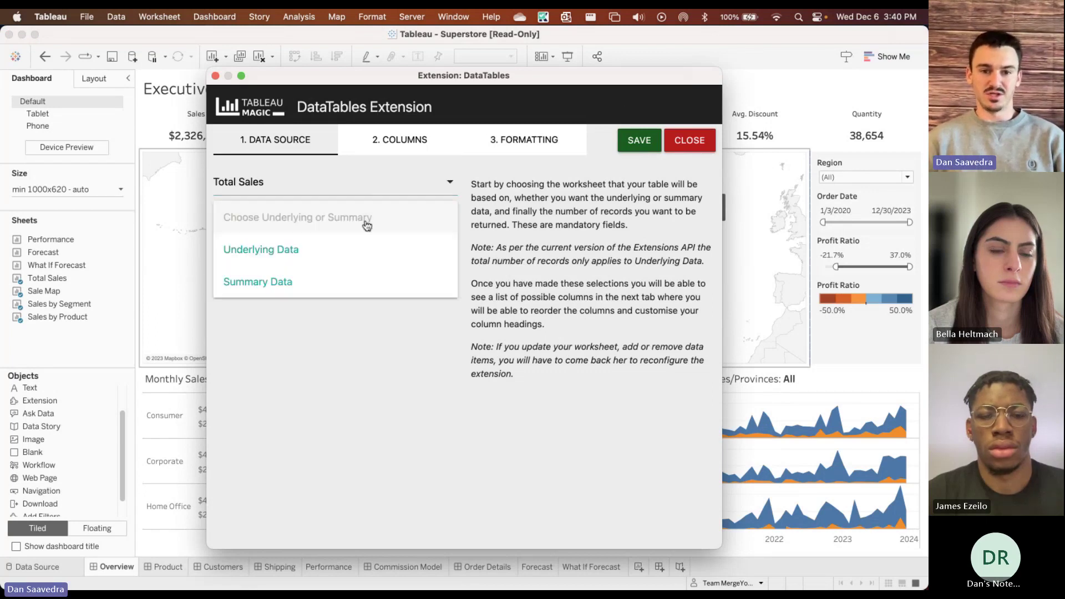
click(369, 189)
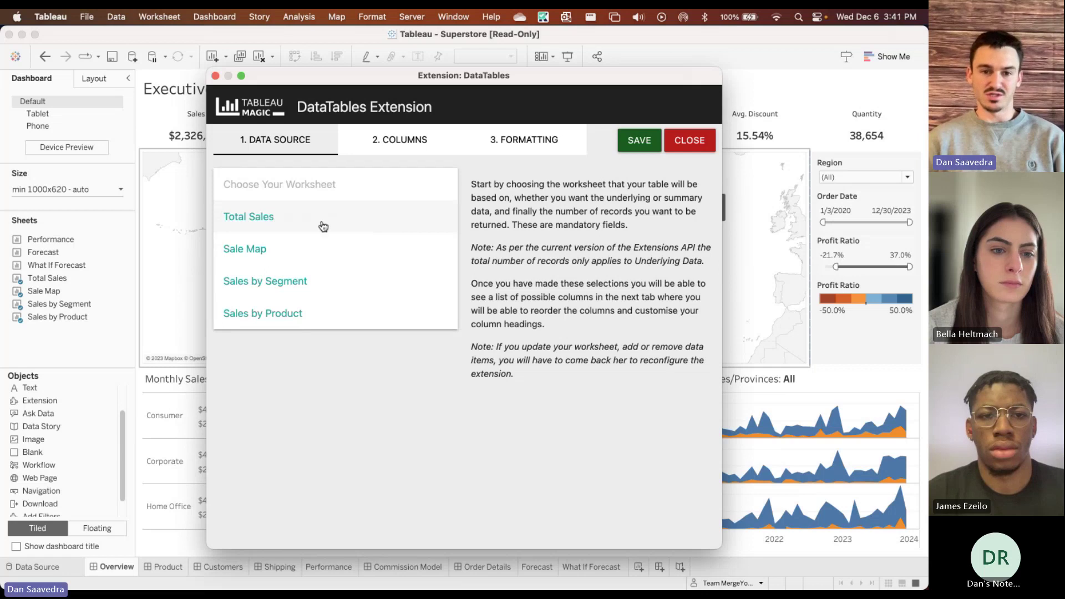
click(302, 313)
click(361, 218)
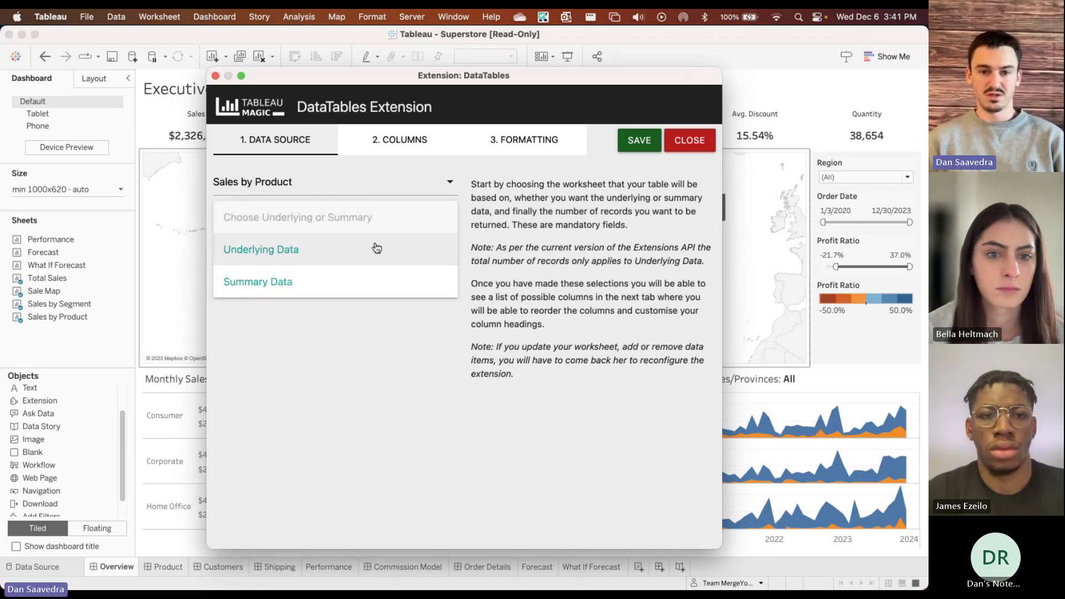
click(320, 256)
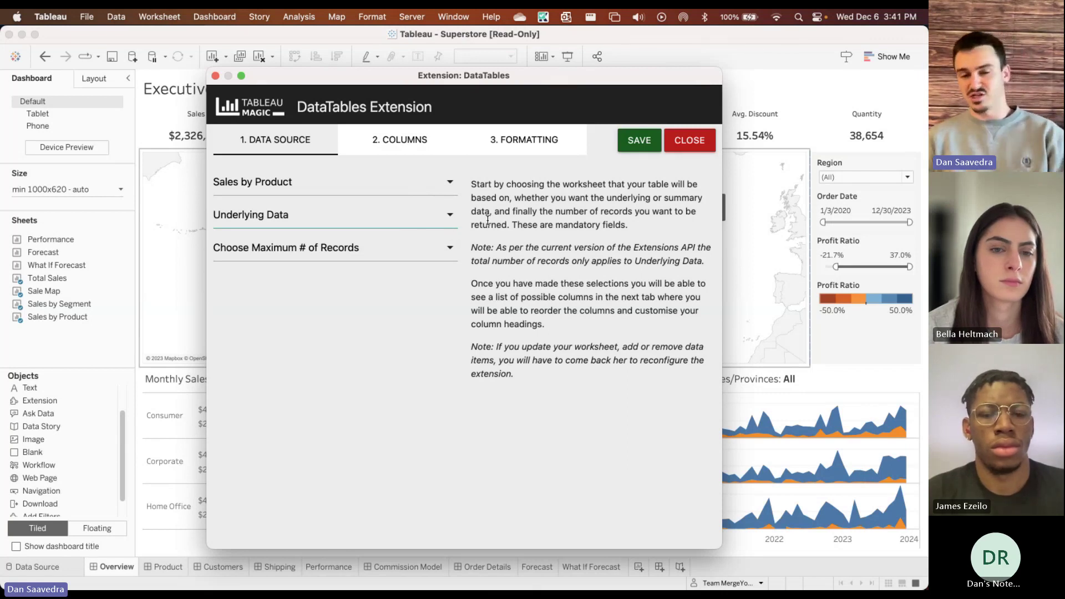
click(428, 251)
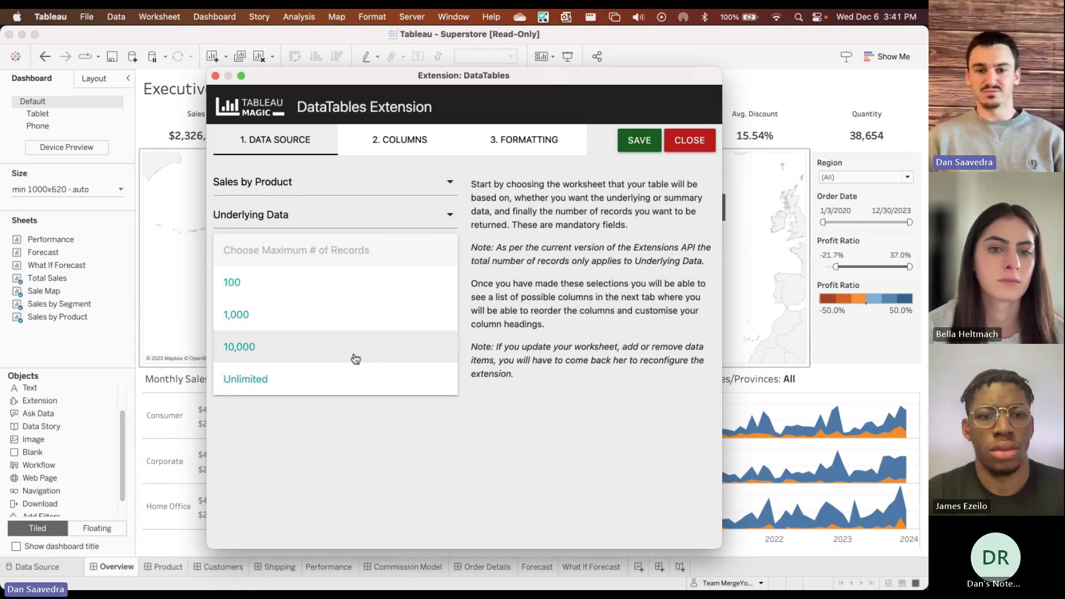
click(329, 376)
Rename the MONTH(Order Date) column as Month of Order and leave the number of row header columns at None
click(431, 140)
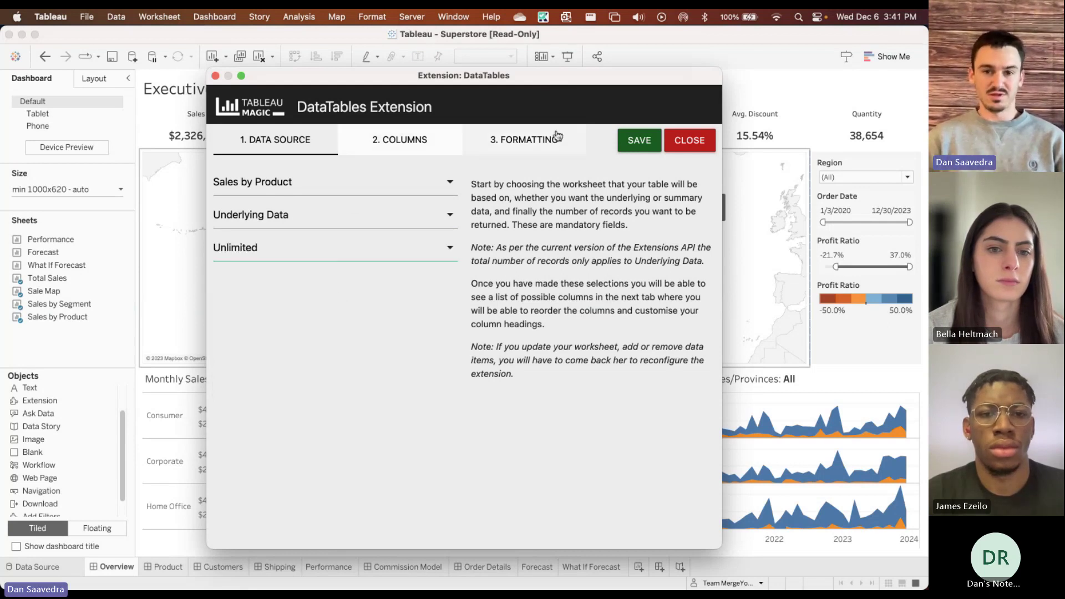
click(320, 209)
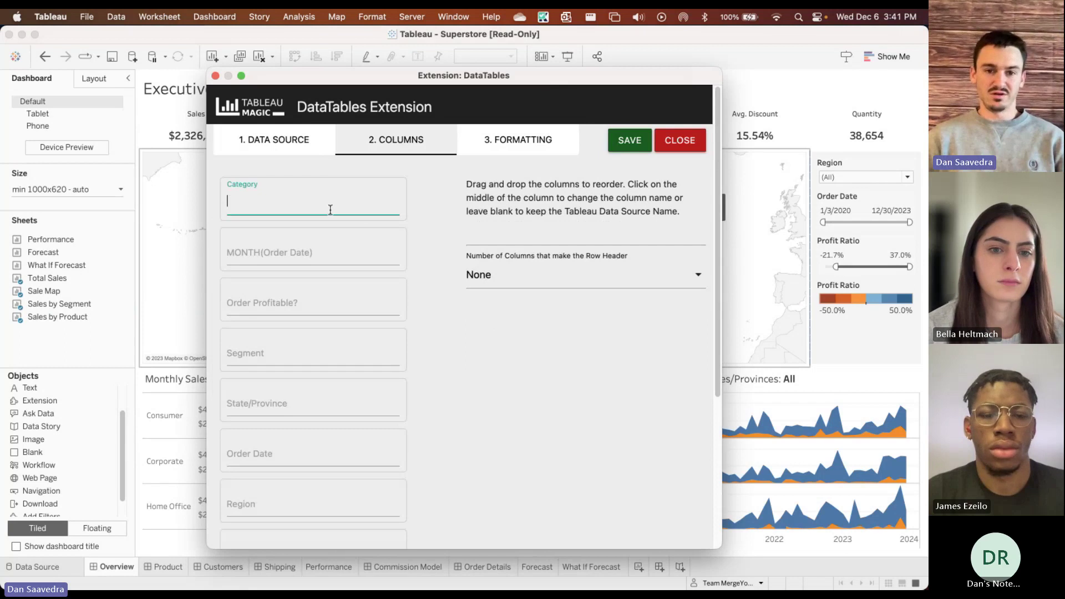
scroll(376, 254, down, 8)
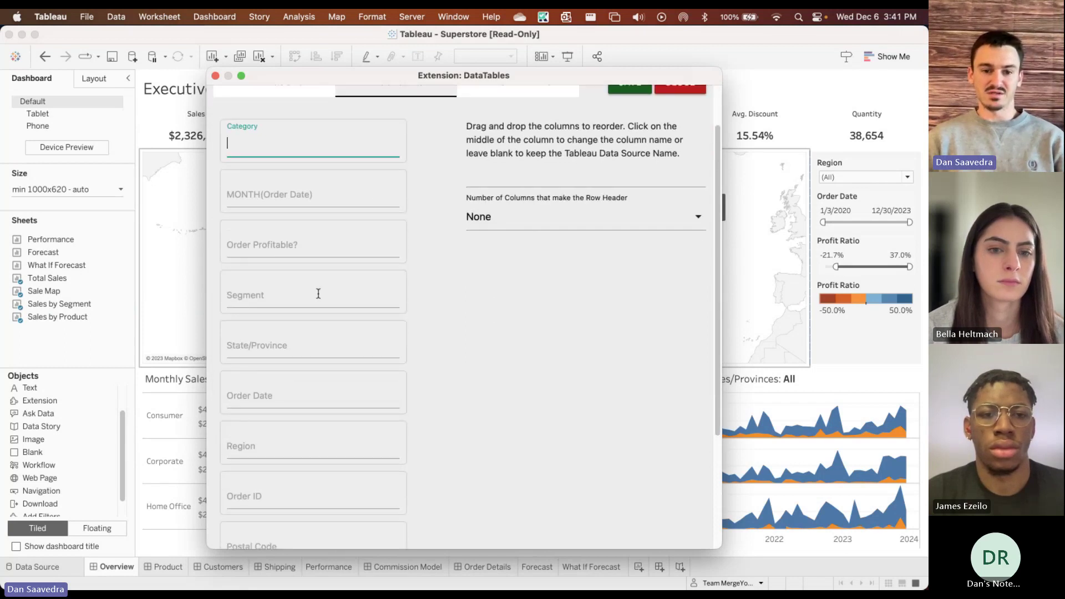
scroll(367, 349, up, 8)
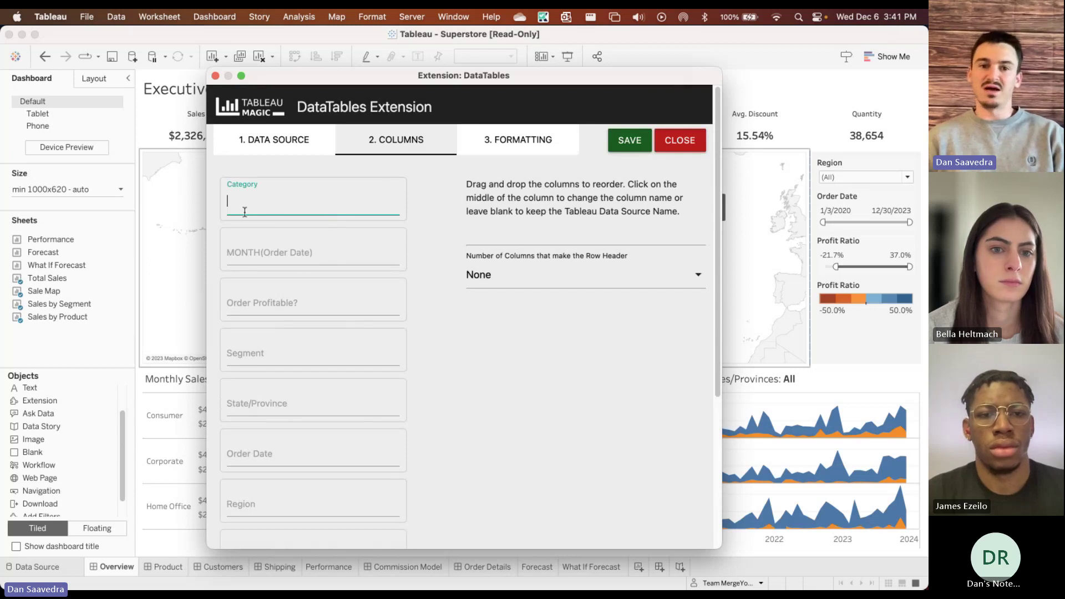
click(329, 256)
text(Month of Order)
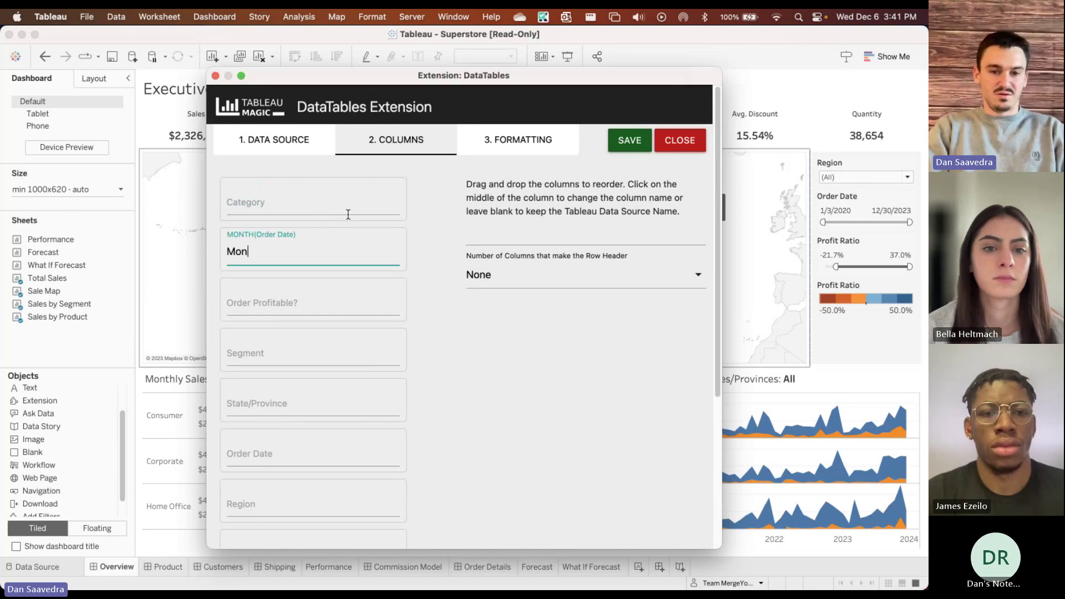
click(444, 242)
click(523, 284)
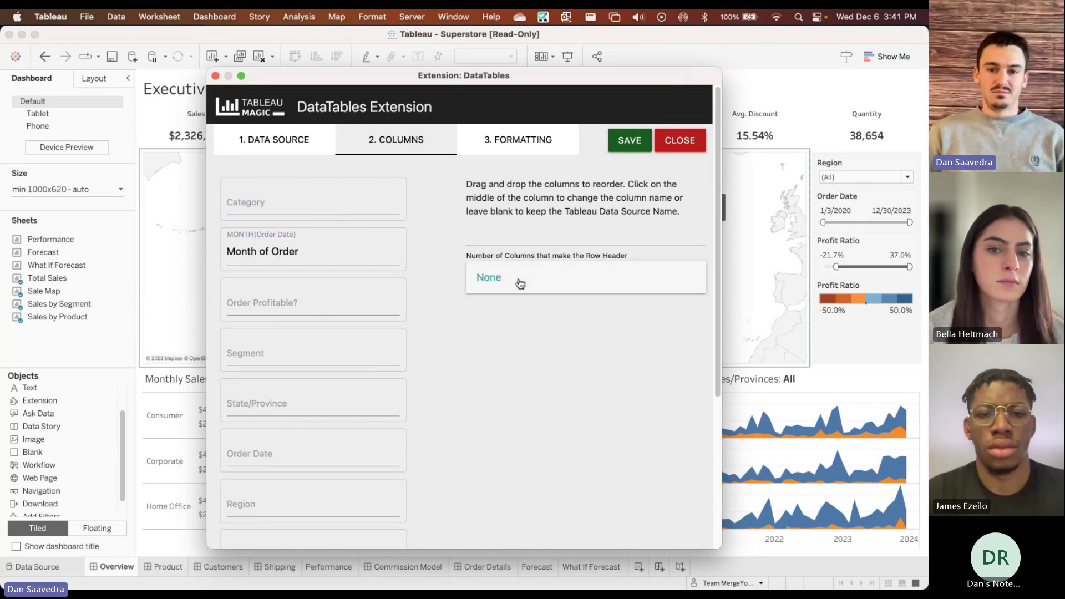
click(489, 277)
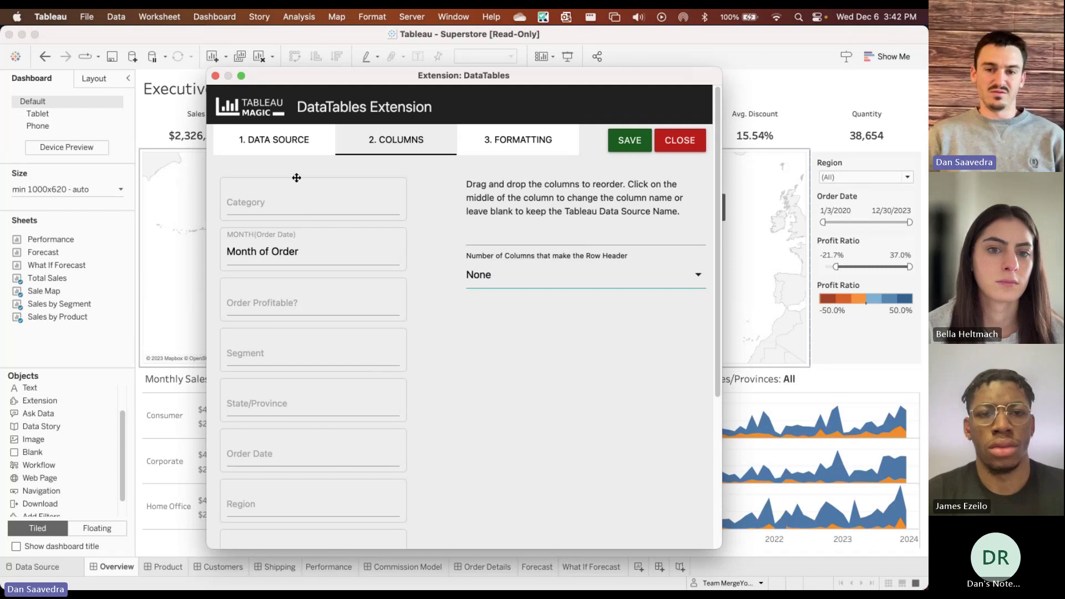
Enable compact layout, hover row highlighting, sort column highlighting, text wrapping, row borders, row striping and unique table name, and save the configuration
click(508, 139)
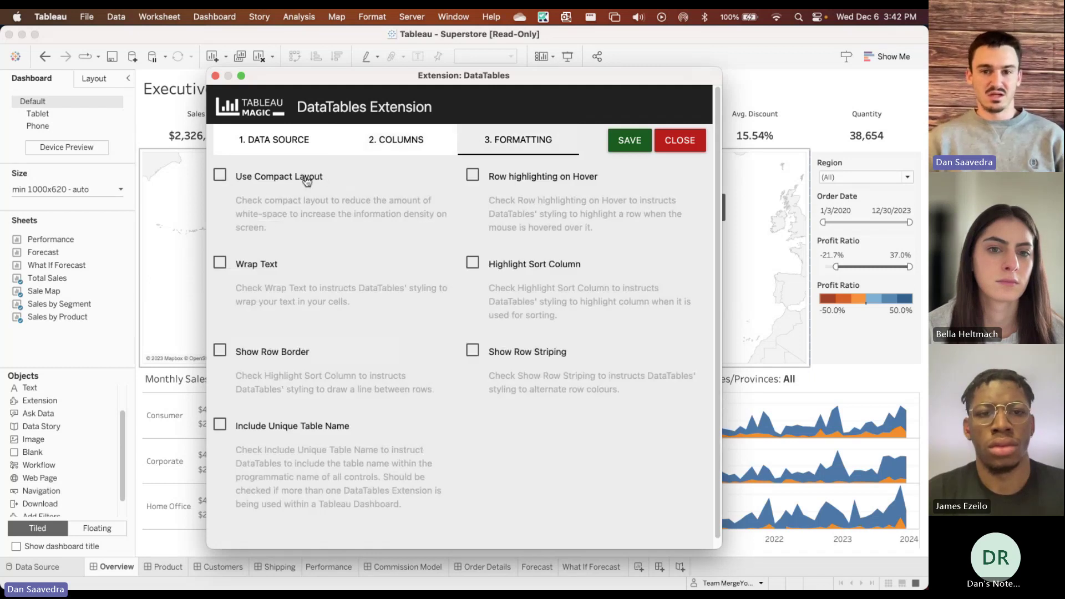
click(306, 178)
click(473, 175)
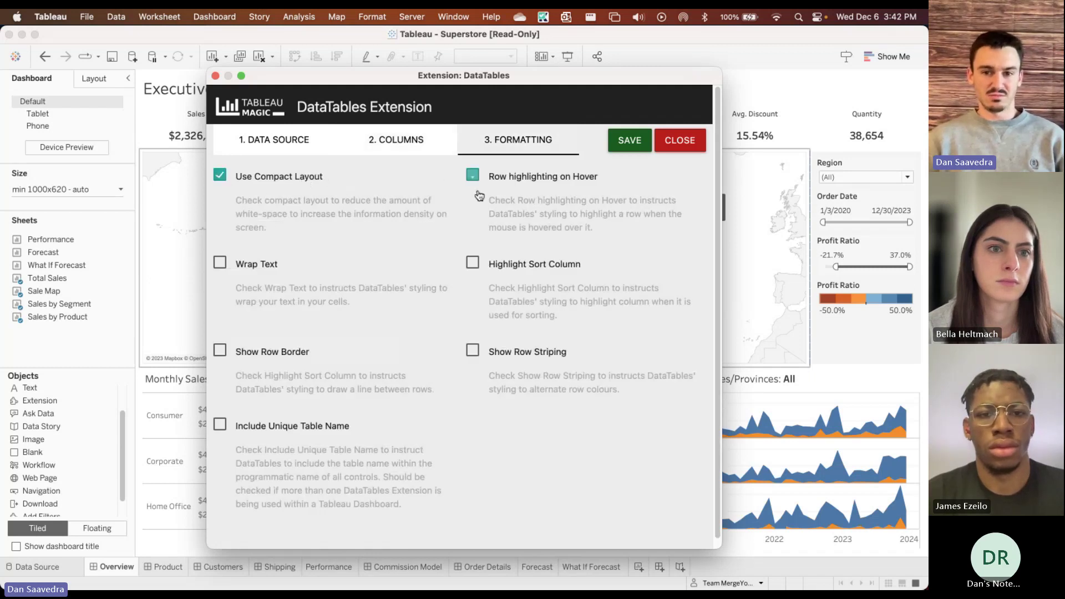
click(473, 265)
click(221, 266)
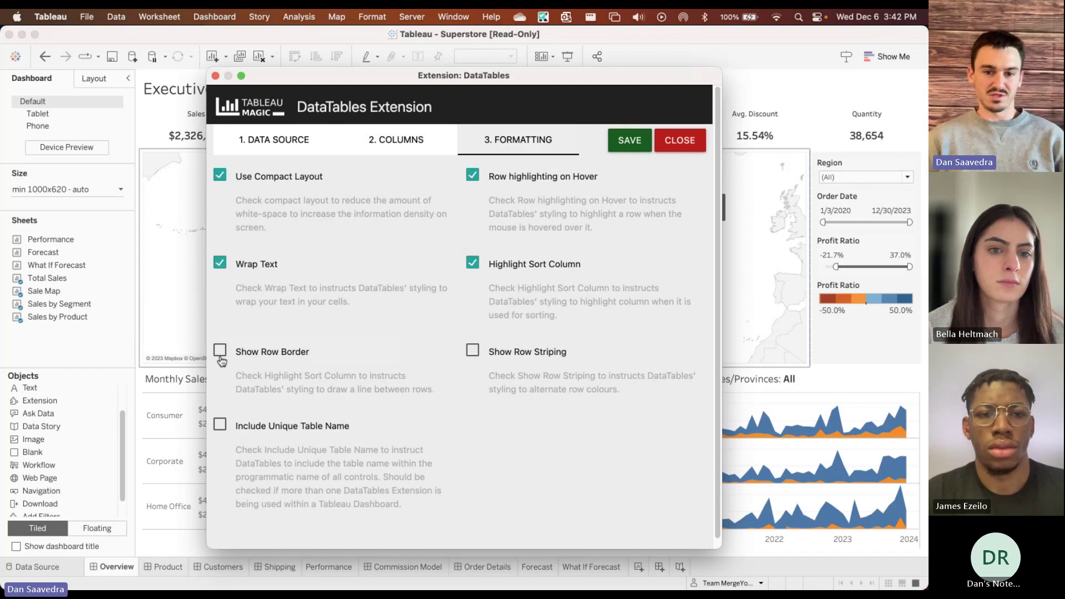
click(221, 358)
click(513, 358)
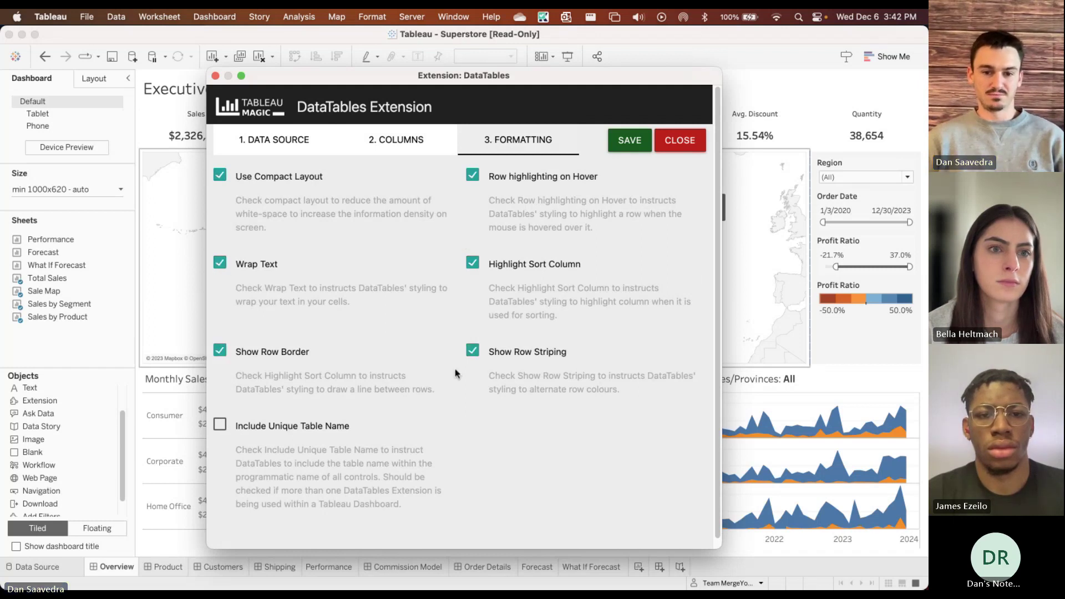
click(336, 427)
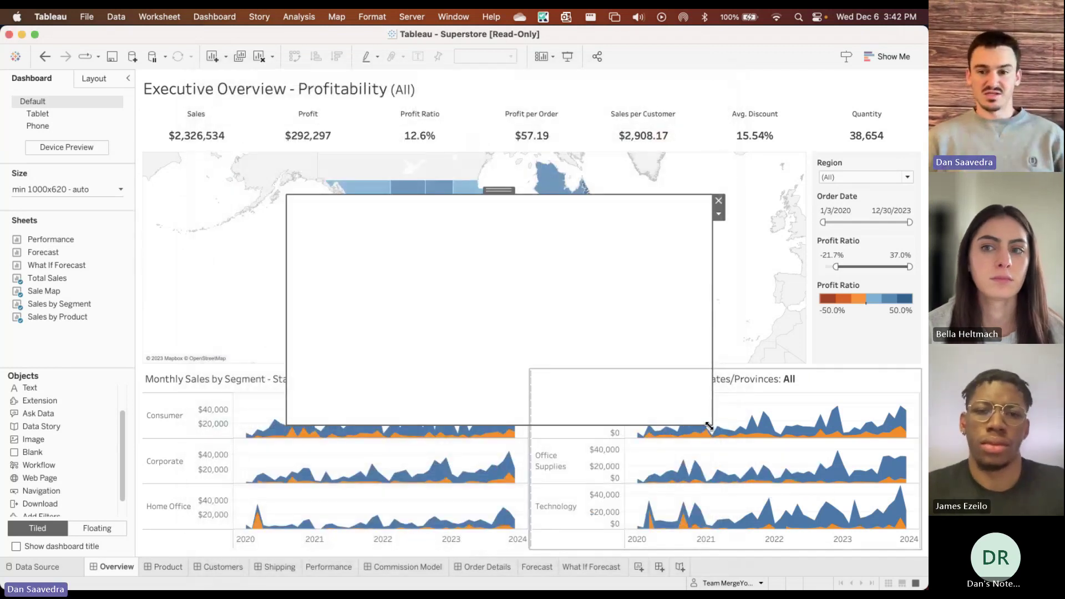
Enlarge the floating DataTables box at two opposite corners so it covers most of the dashboard
drag(713, 426, 834, 513)
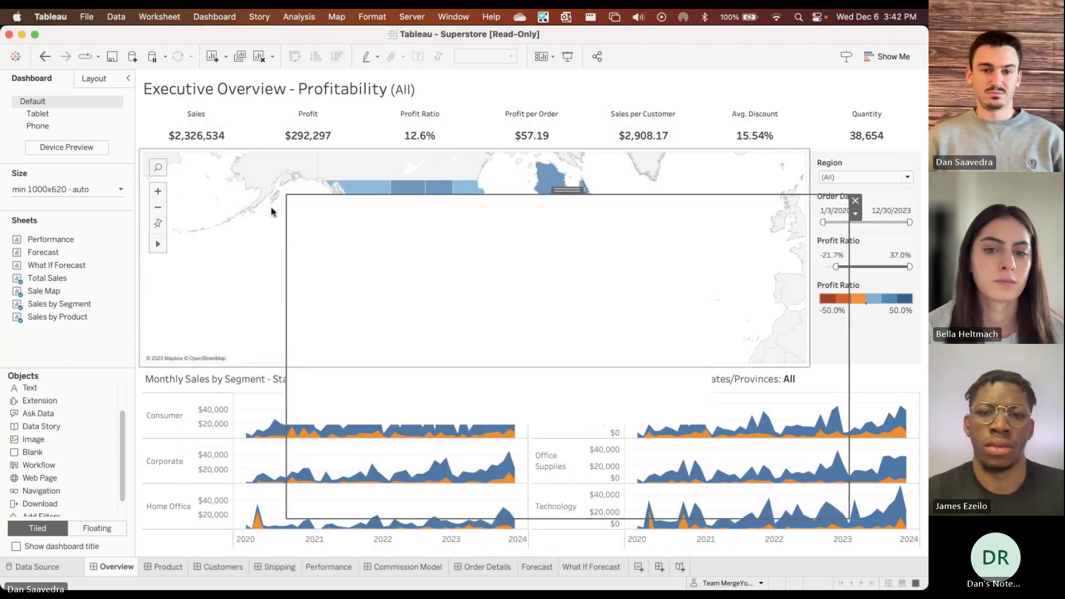
drag(288, 196, 166, 103)
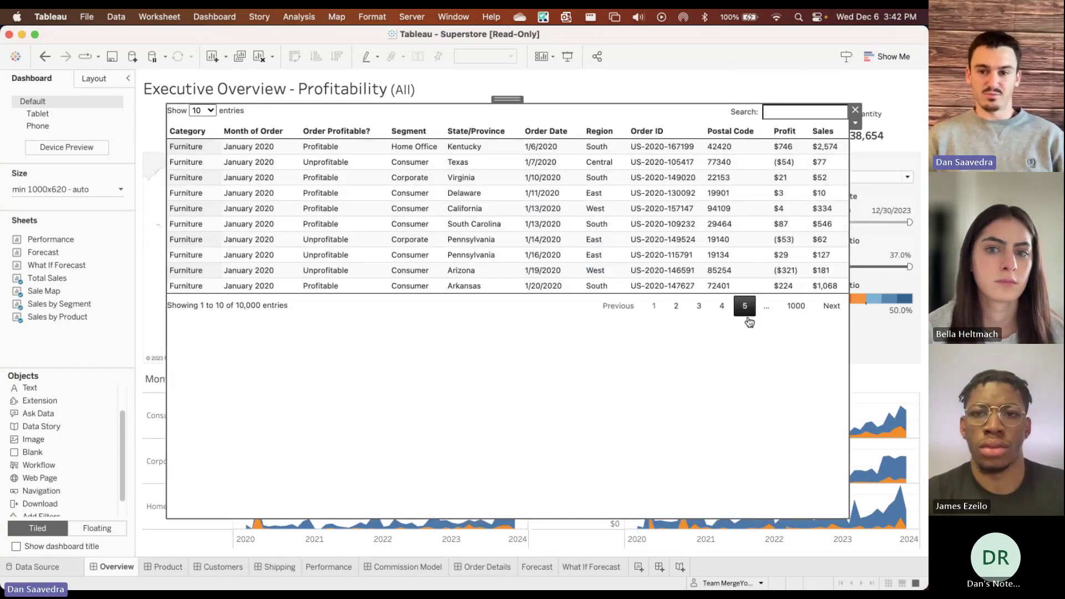
Try showing 100 and 25 entries per page in the data table, and return it to 10 entries
click(211, 110)
click(199, 153)
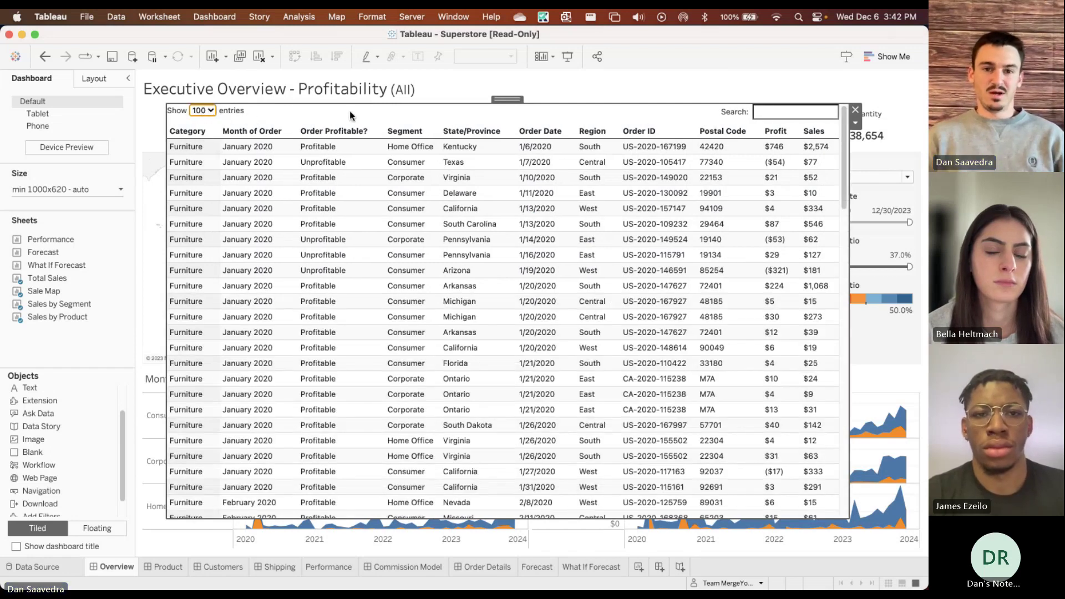
click(208, 113)
click(200, 133)
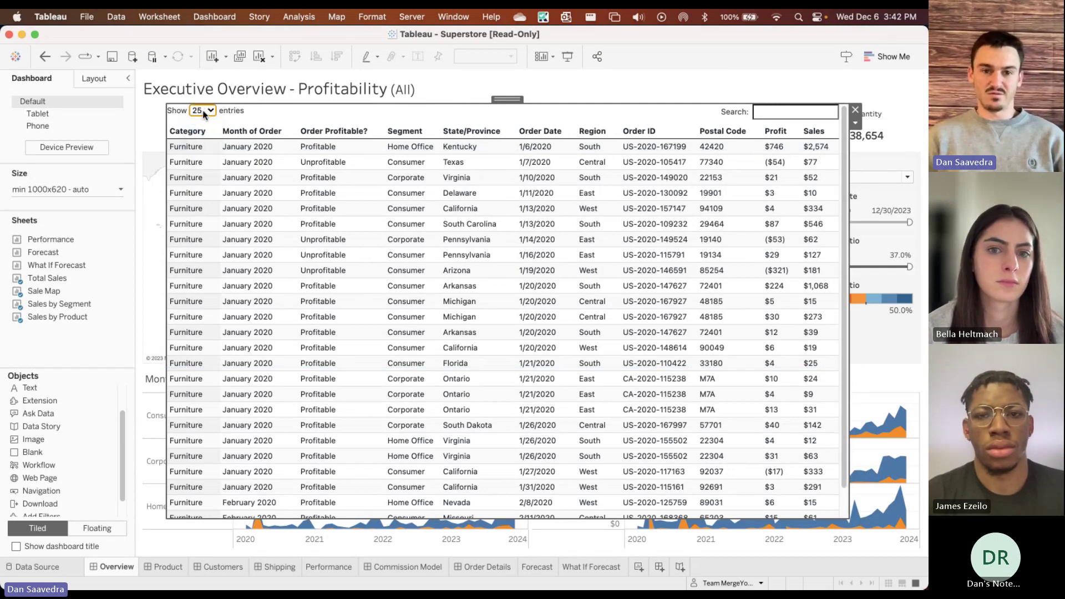
click(207, 112)
click(211, 127)
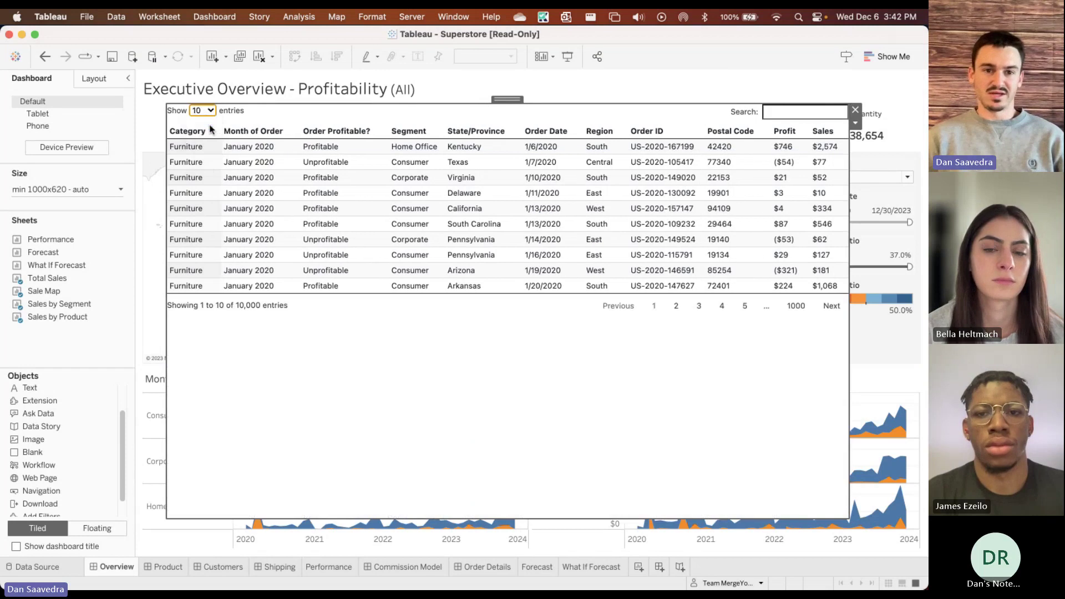
Page through the data table's records from page 2 to page 5
click(676, 307)
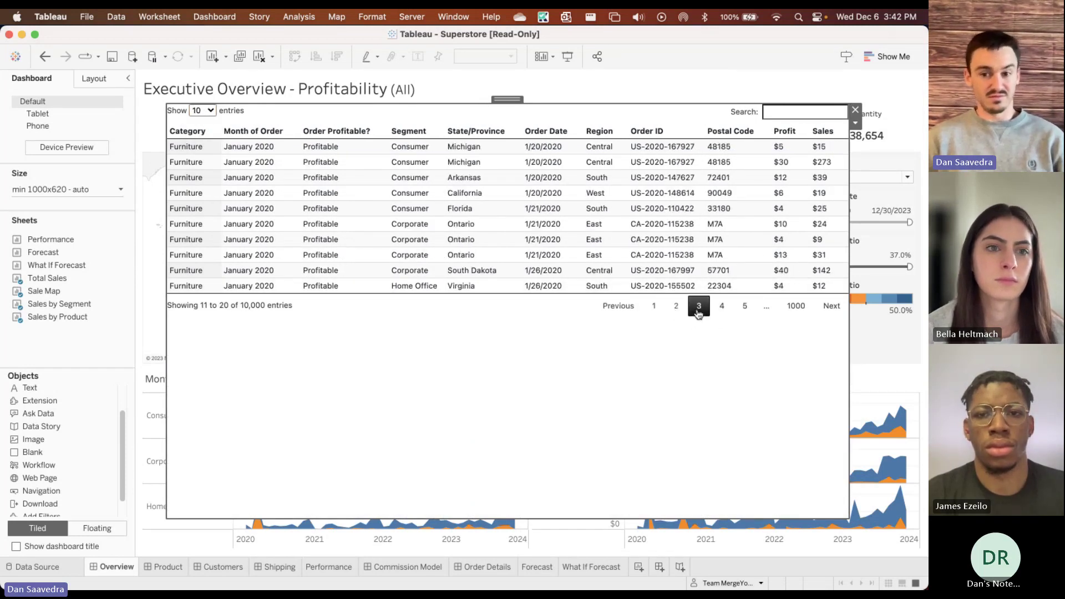
click(698, 307)
click(722, 307)
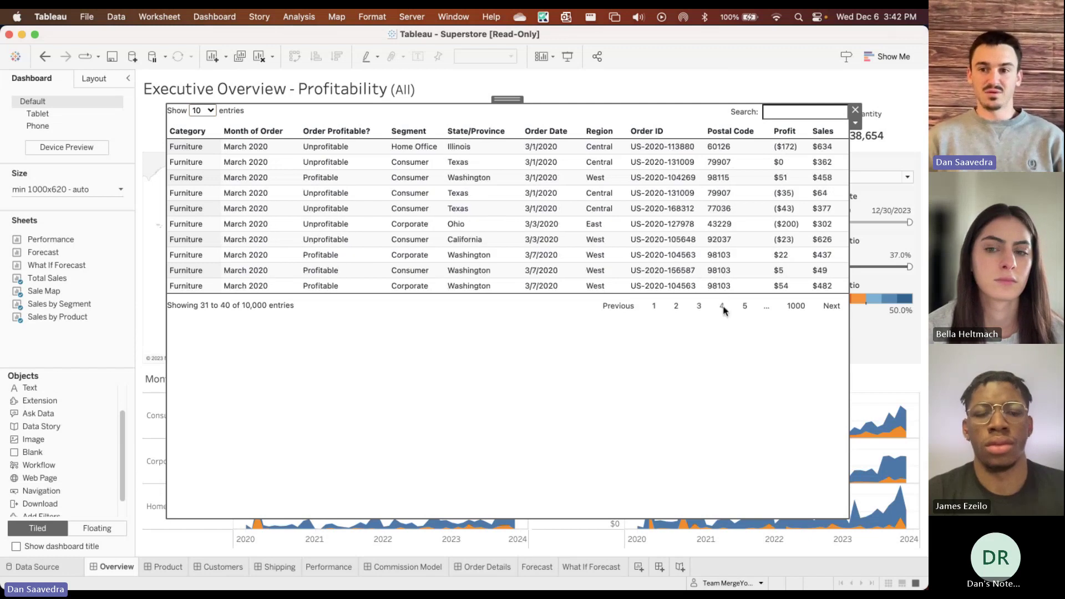
click(744, 307)
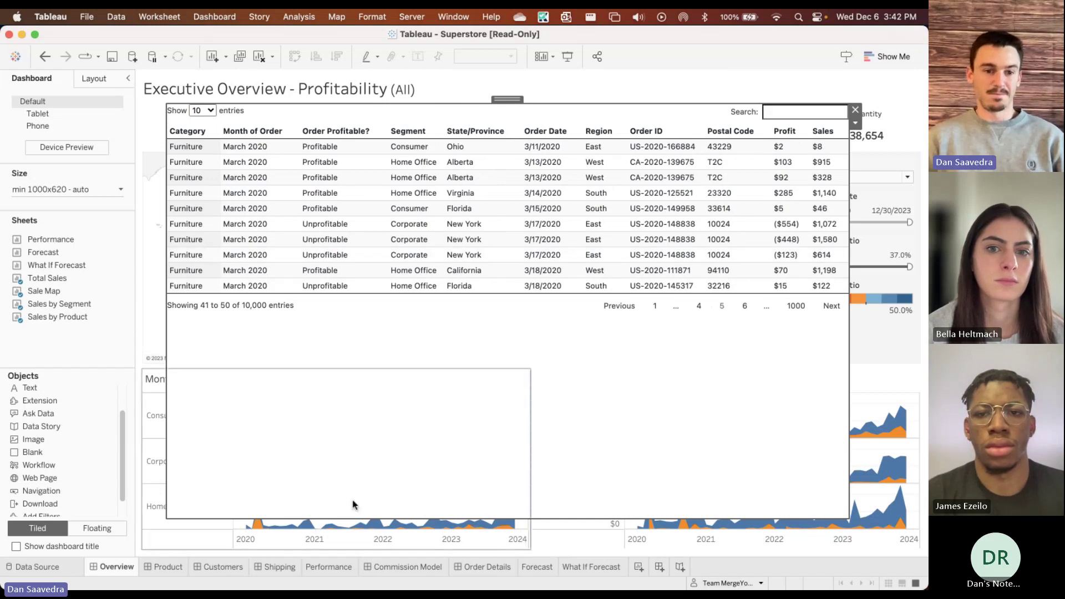
Place another Extension object on the dashboard and browse the New Viz Types category in the gallery
drag(44, 398, 304, 183)
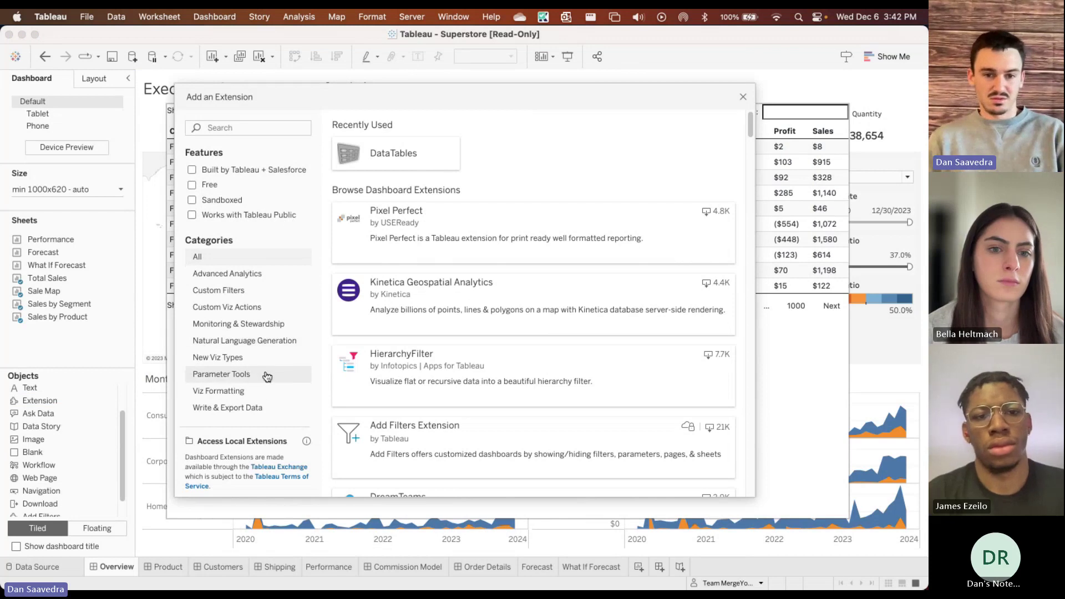
click(248, 361)
scroll(568, 192, down, 2)
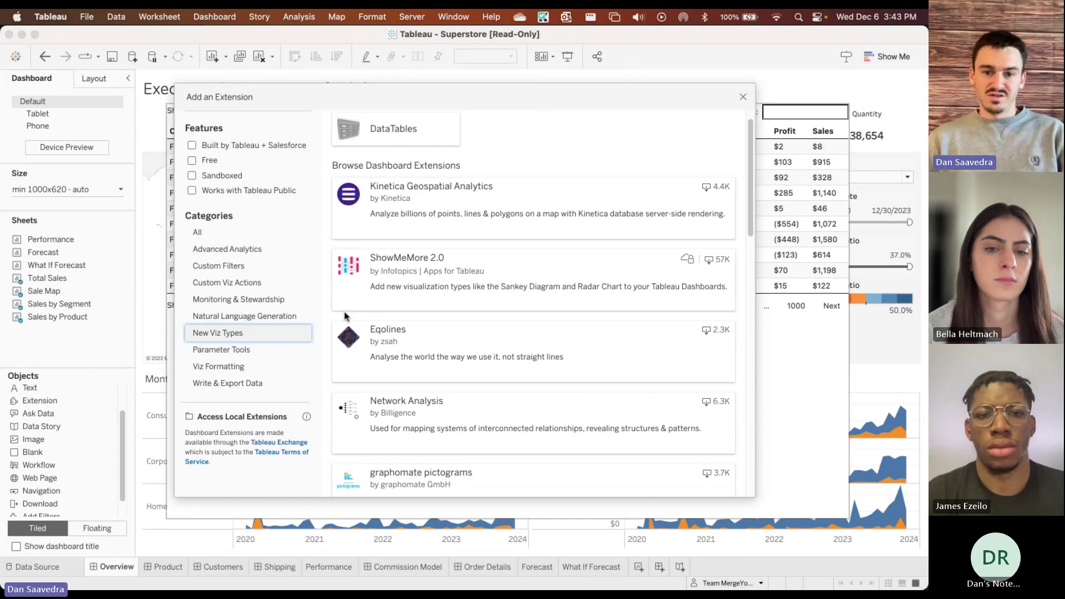
scroll(568, 155, down, 5)
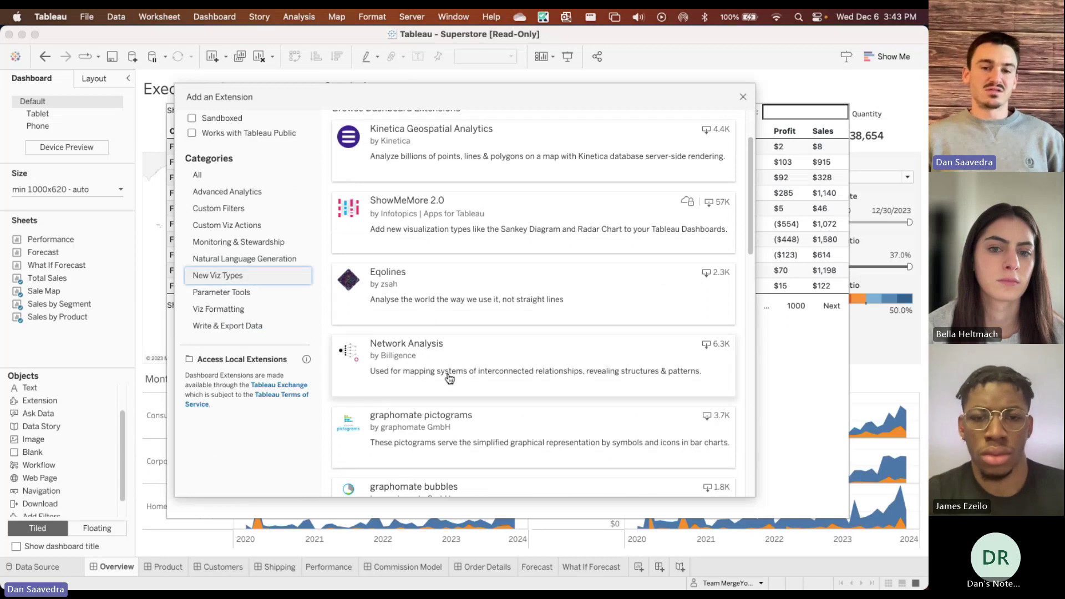
scroll(449, 351, down, 1)
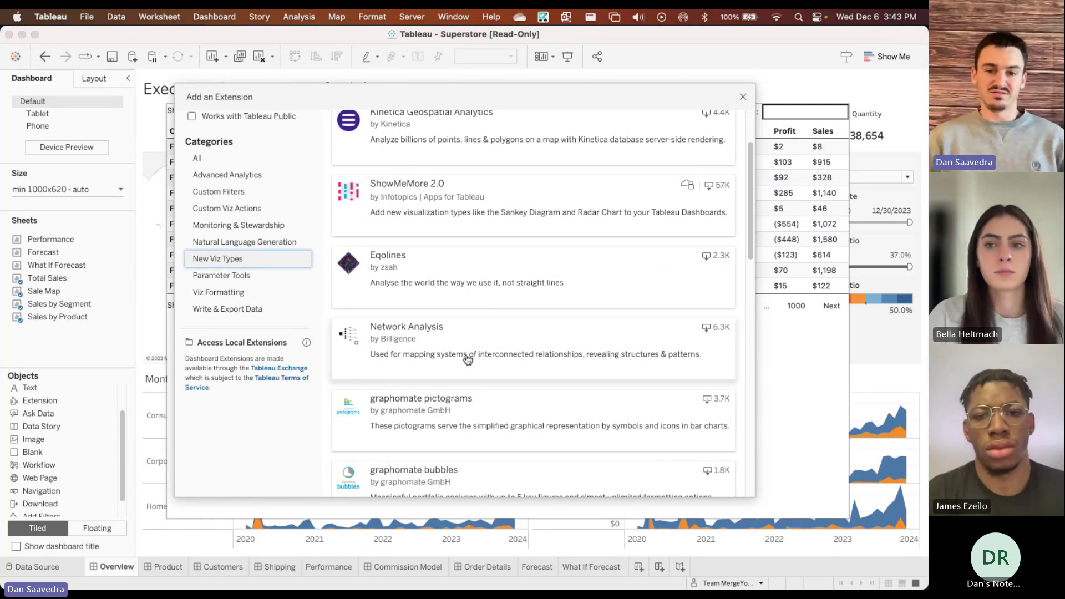
Examine the Network Analysis extension by Billigence, including its first preview image, tech specifications and description
click(419, 328)
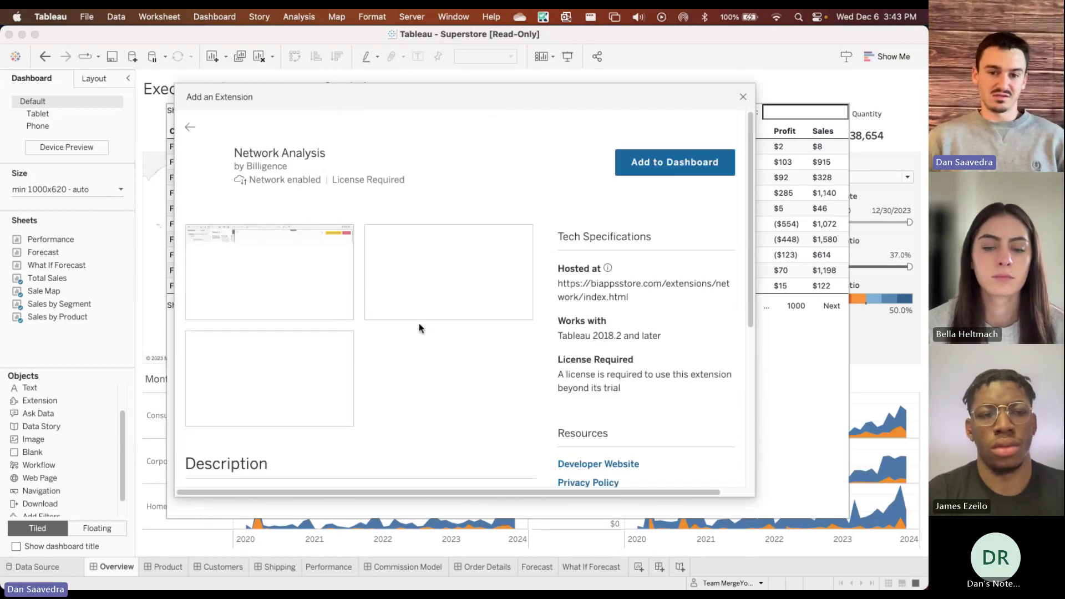
click(293, 216)
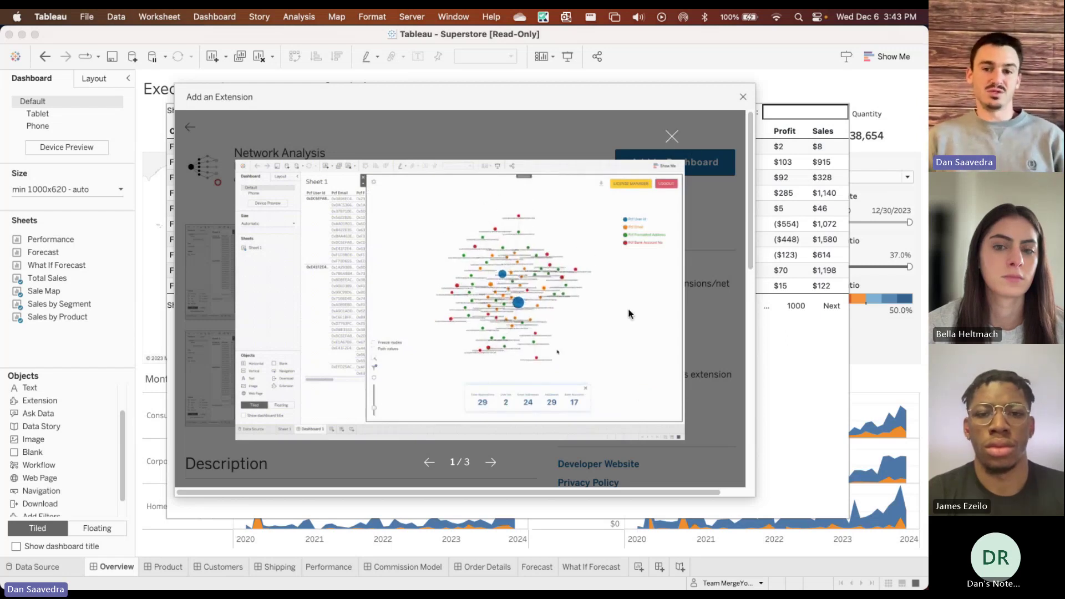
click(677, 145)
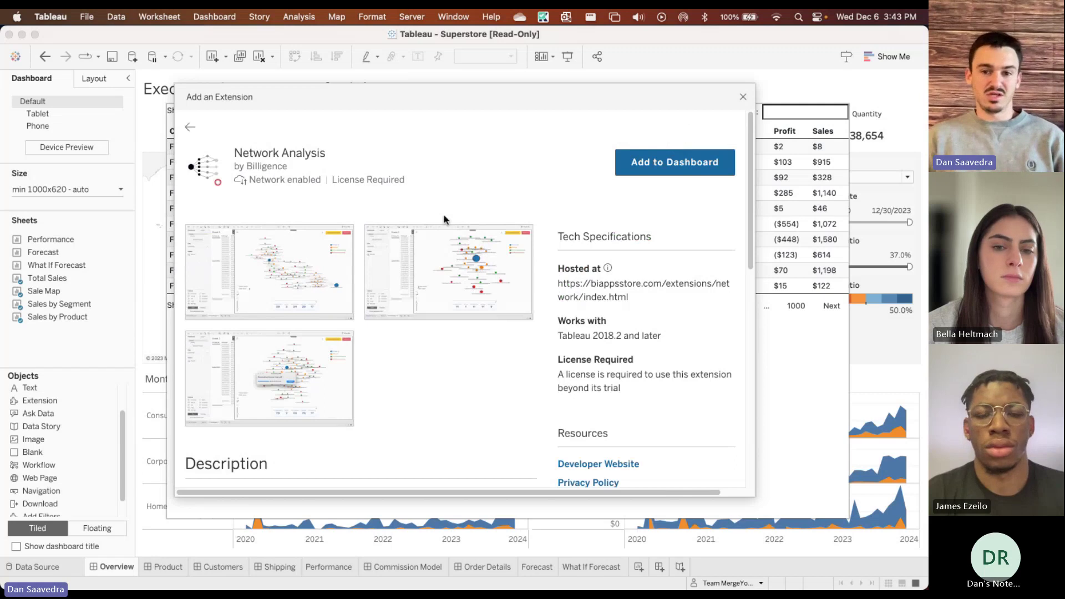
scroll(352, 342, down, 2)
scroll(674, 377, down, 1)
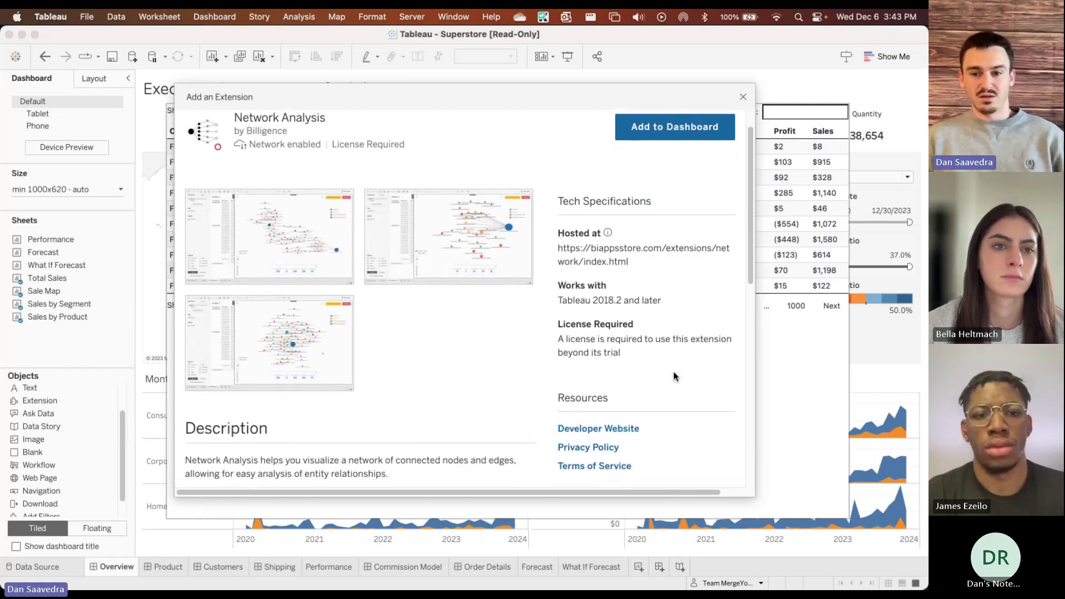
Leave the Network Analysis details and limit the New Viz Types list to free extensions
scroll(622, 344, up, 3)
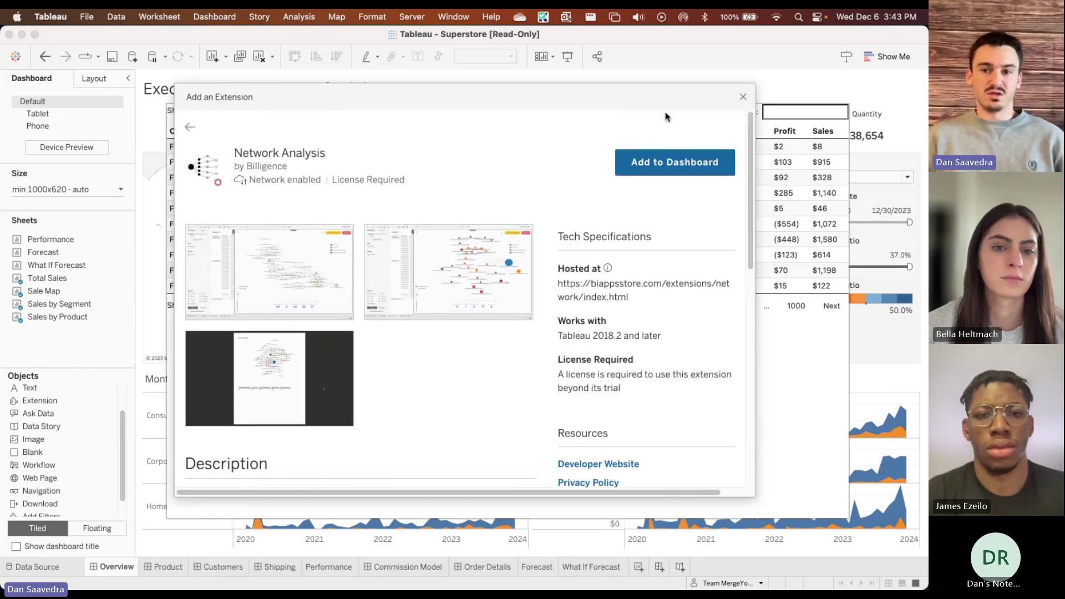
click(190, 127)
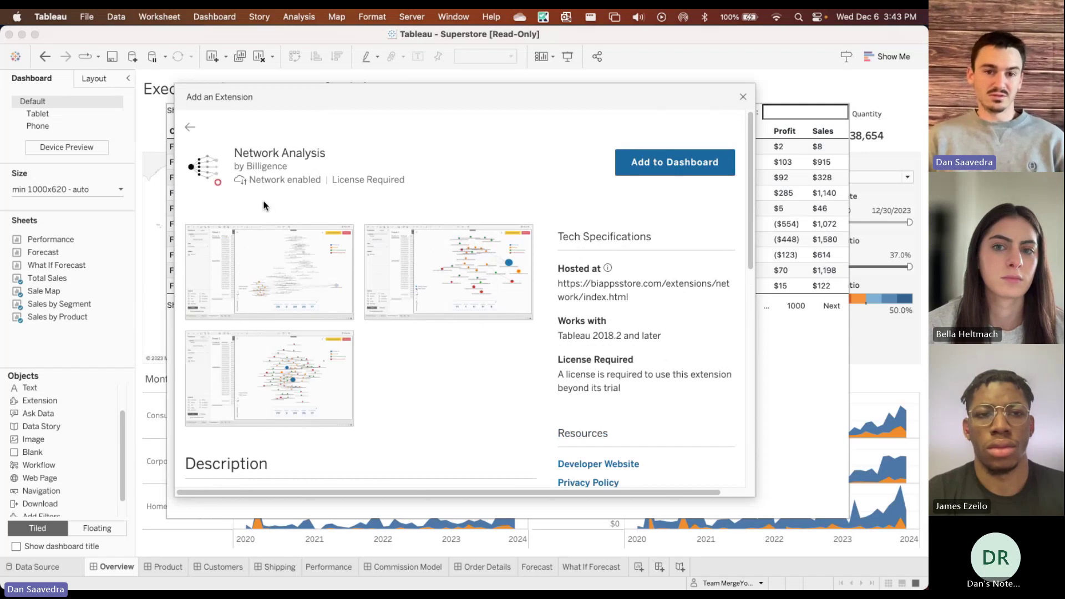
click(192, 185)
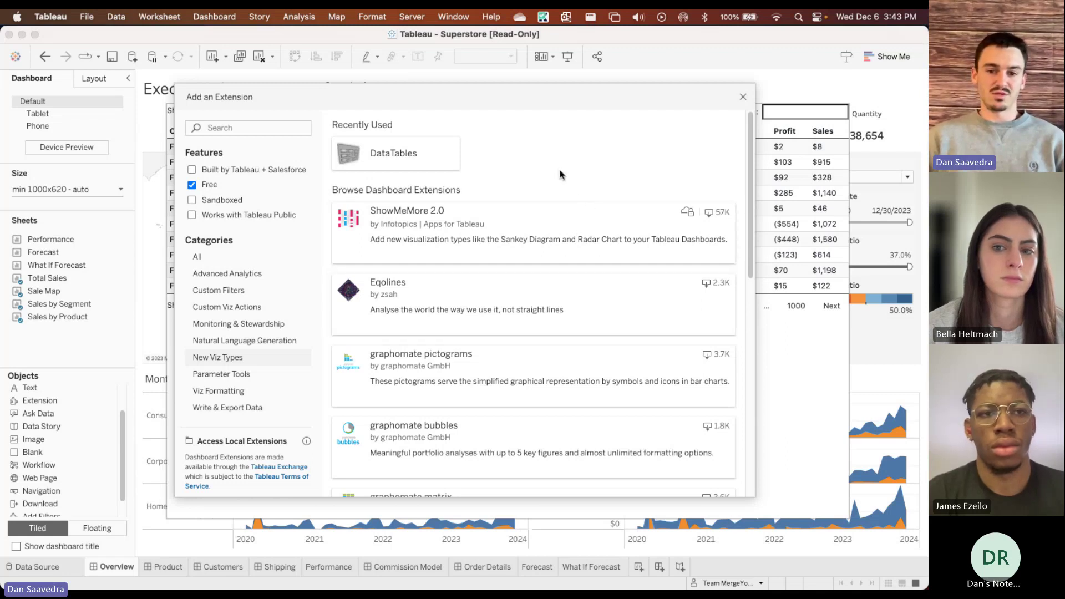
Look through the free New Viz Types extensions, from ShowMeMore 2.0 and Bar Race down to Image Viewer
scroll(581, 191, down, 3)
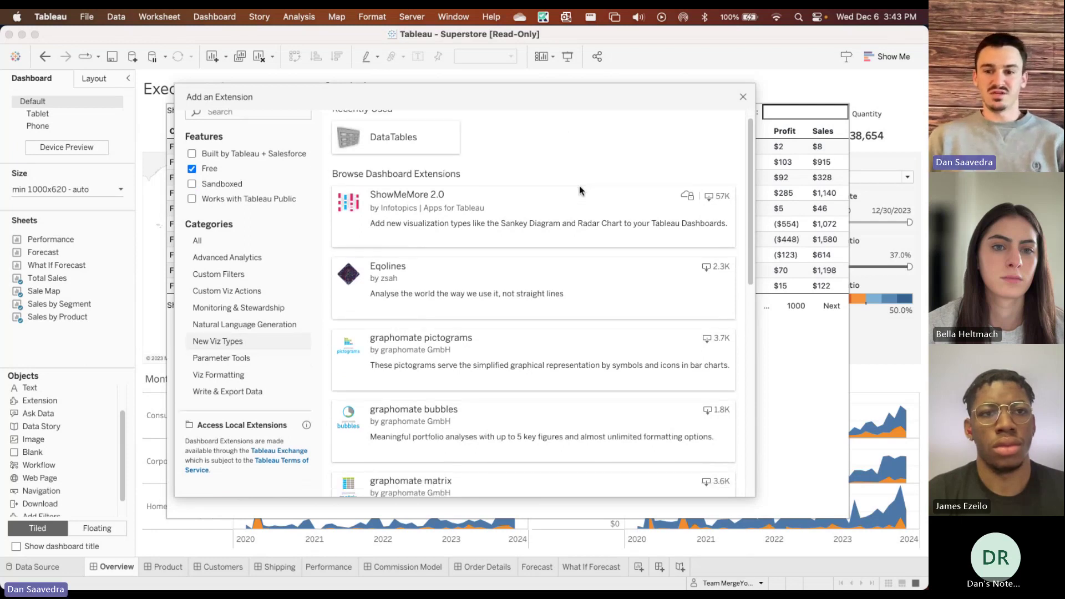
scroll(585, 286, down, 3)
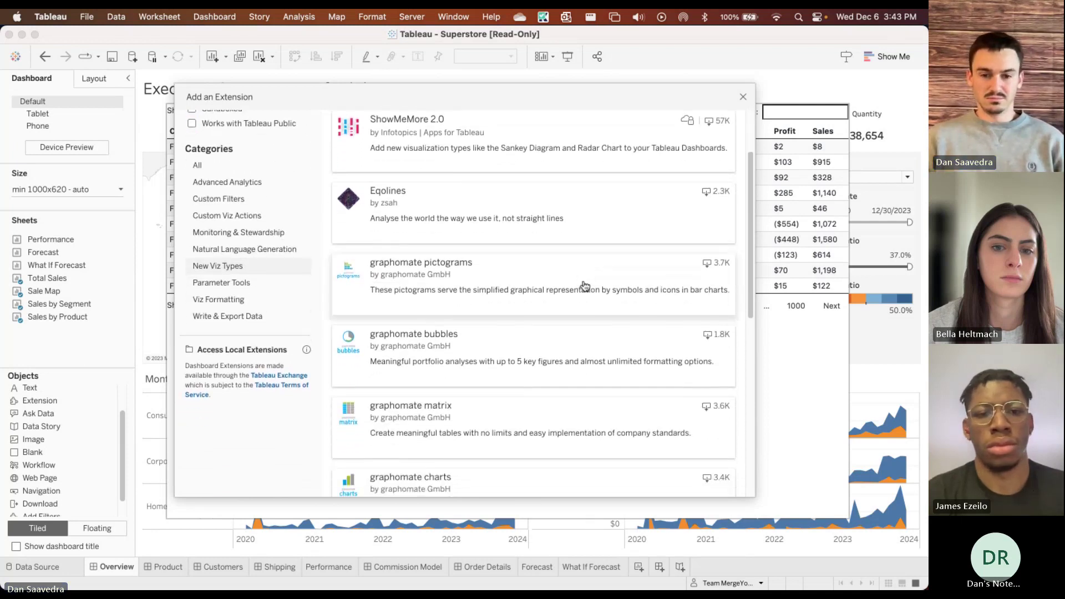
scroll(584, 287, down, 3)
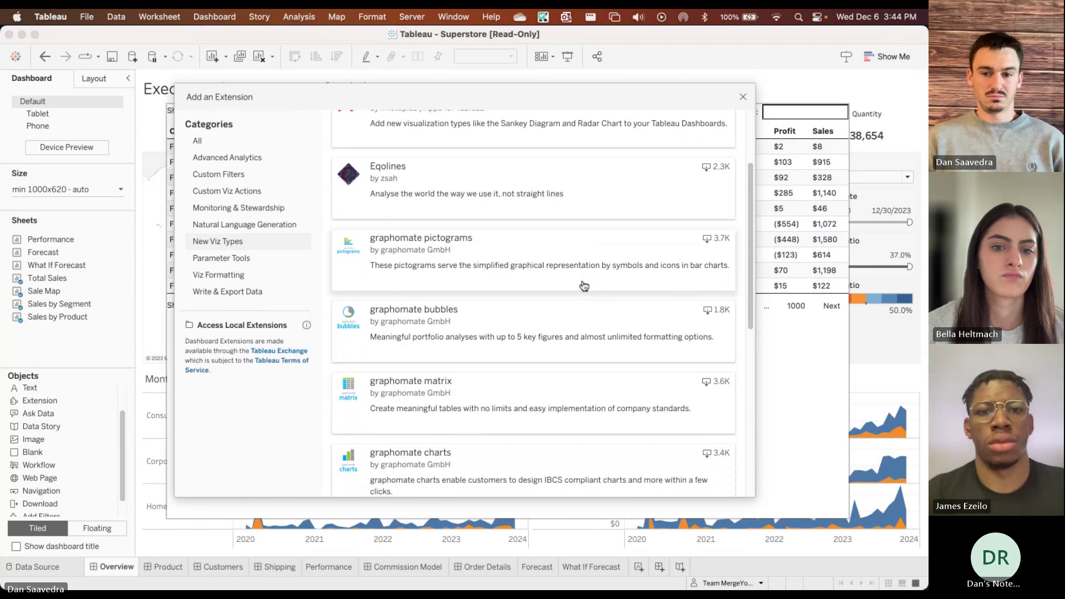
scroll(584, 286, down, 10)
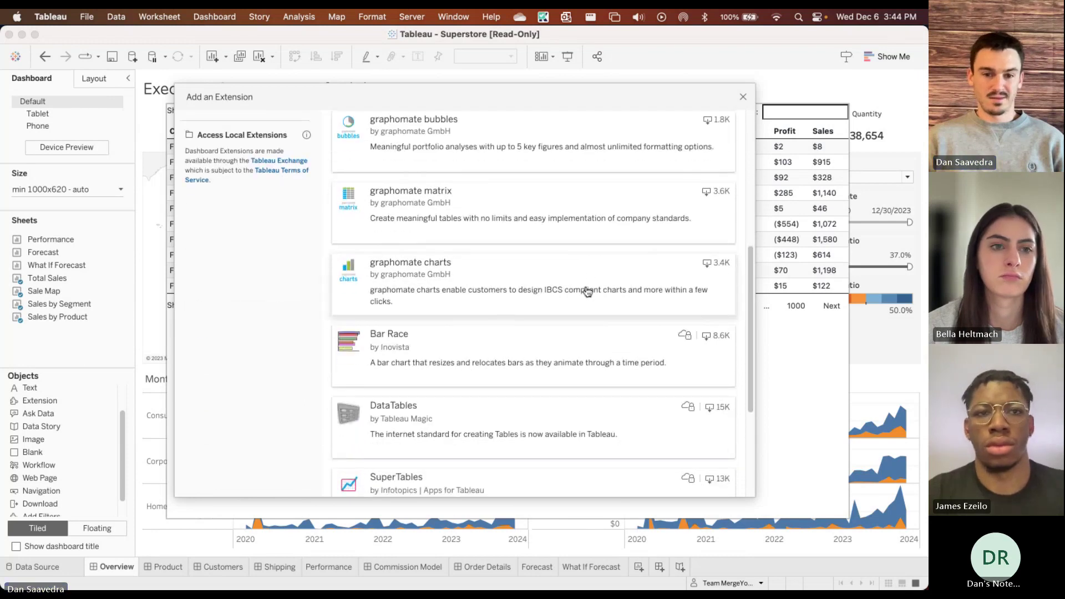
scroll(336, 294, down, 3)
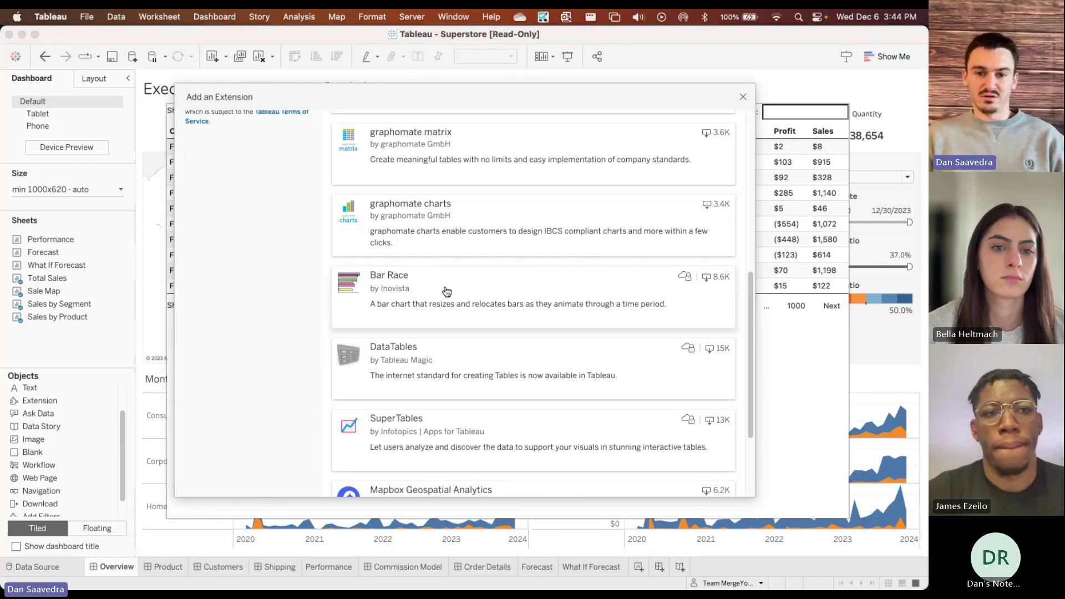
scroll(438, 311, down, 3)
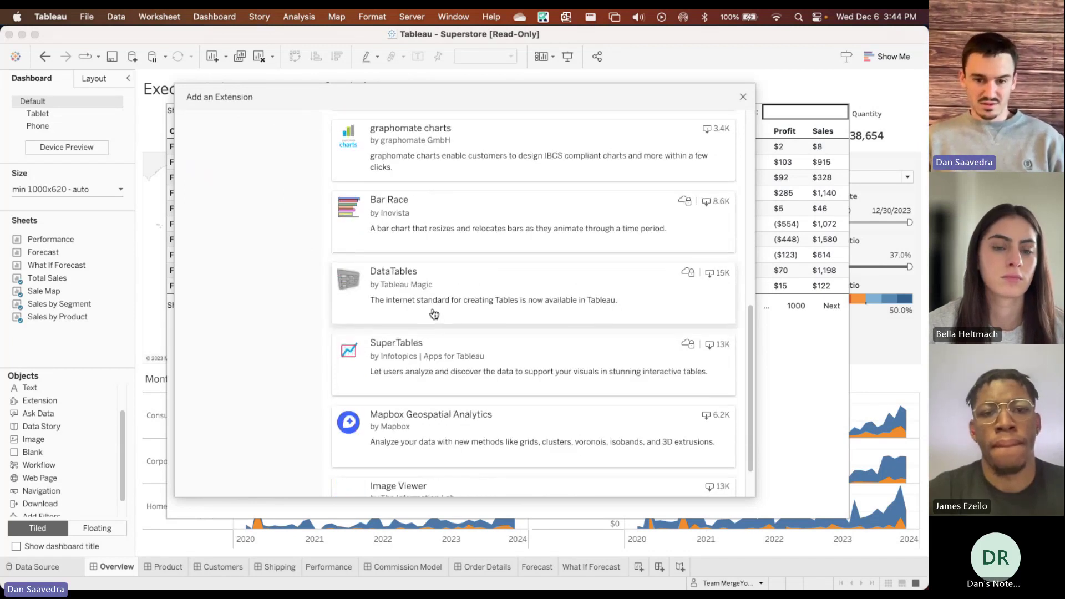
scroll(435, 314, down, 2)
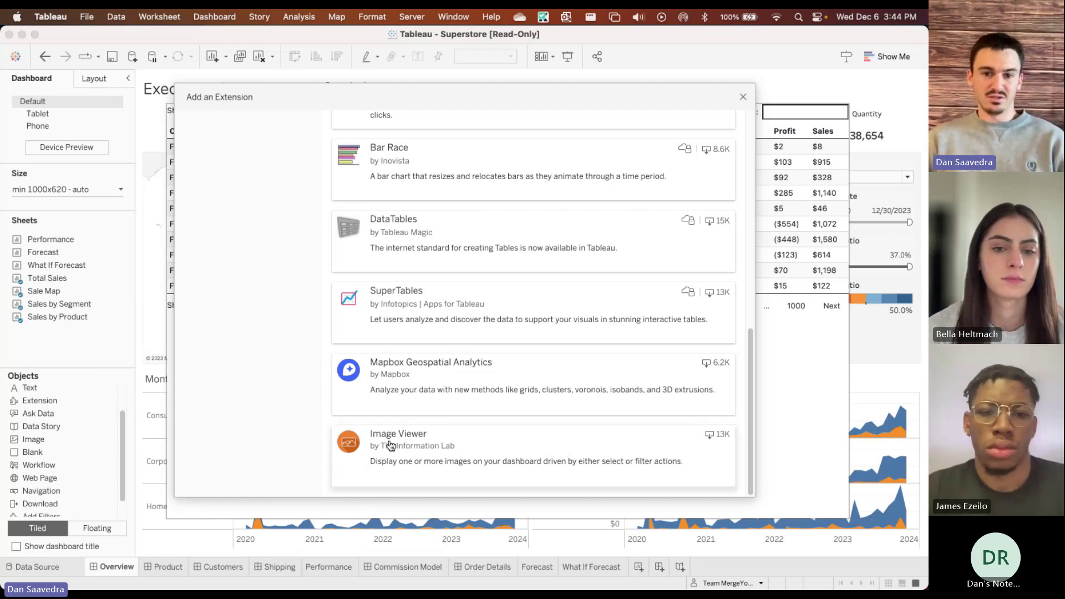
scroll(356, 440, up, 15)
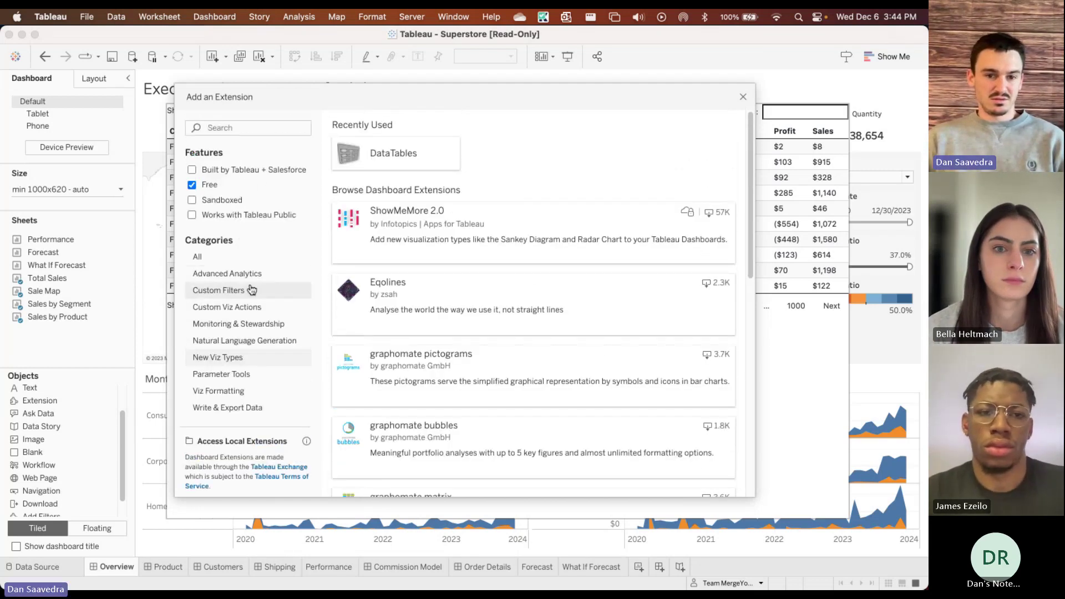
Show free extensions from all categories and examine the HierarchyFilter extension's details and first preview image, returning to the gallery
click(227, 256)
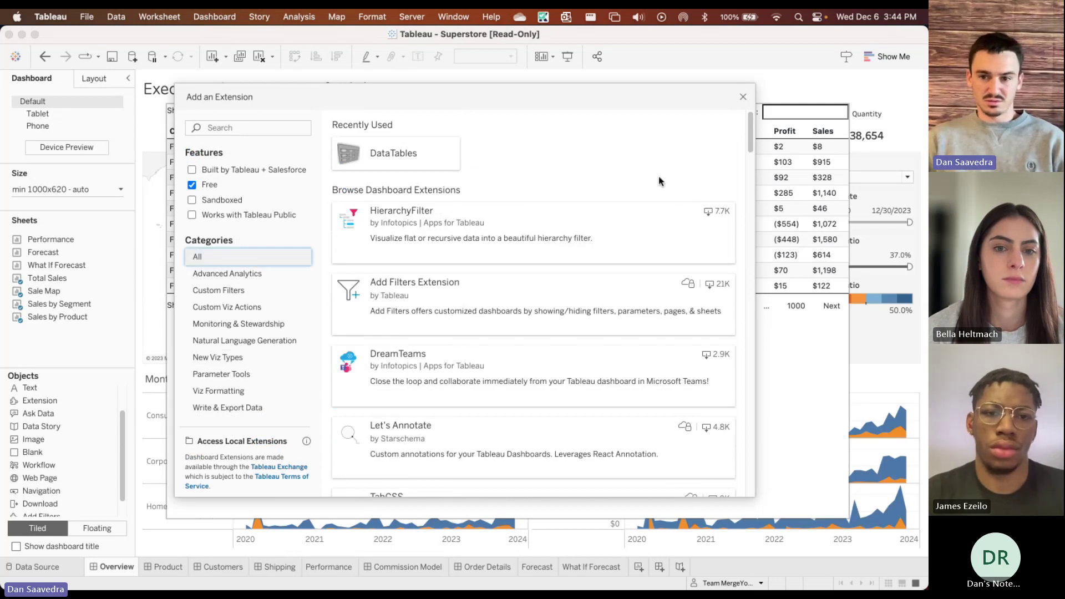
scroll(638, 174, down, 2)
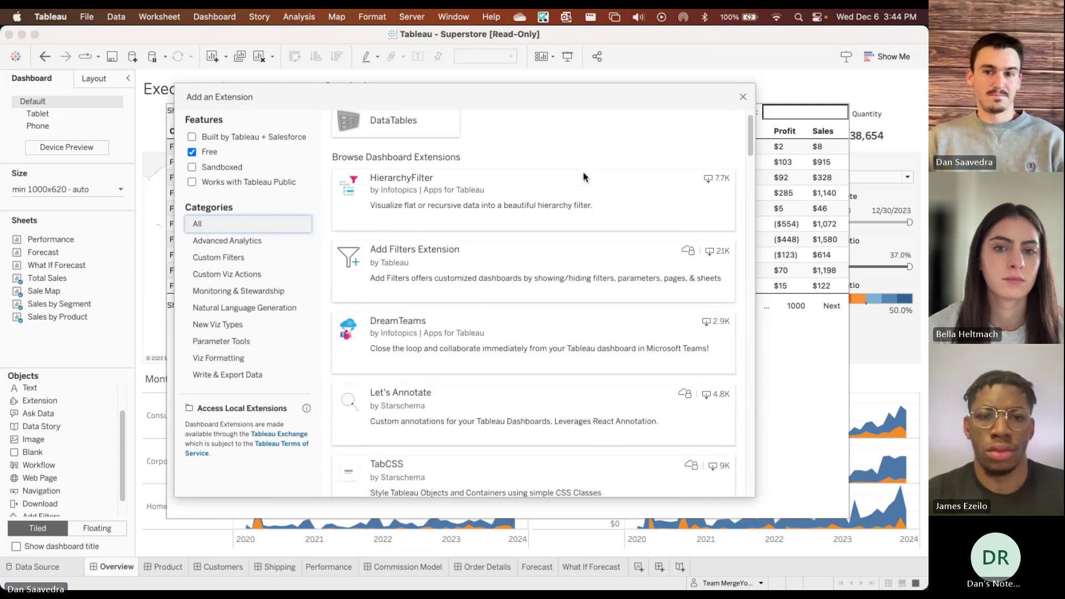
click(457, 176)
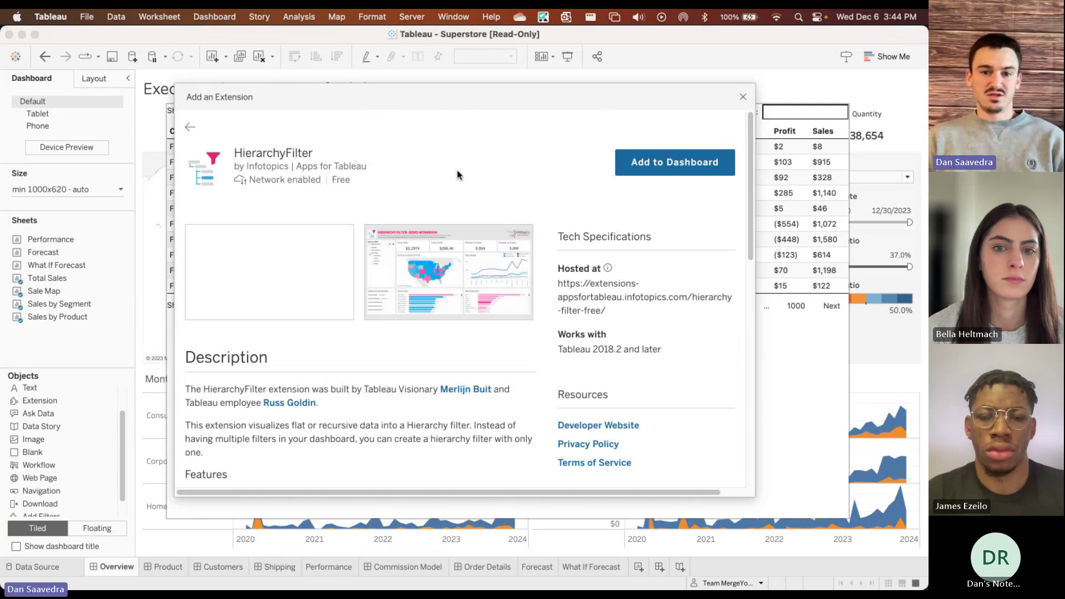
click(262, 259)
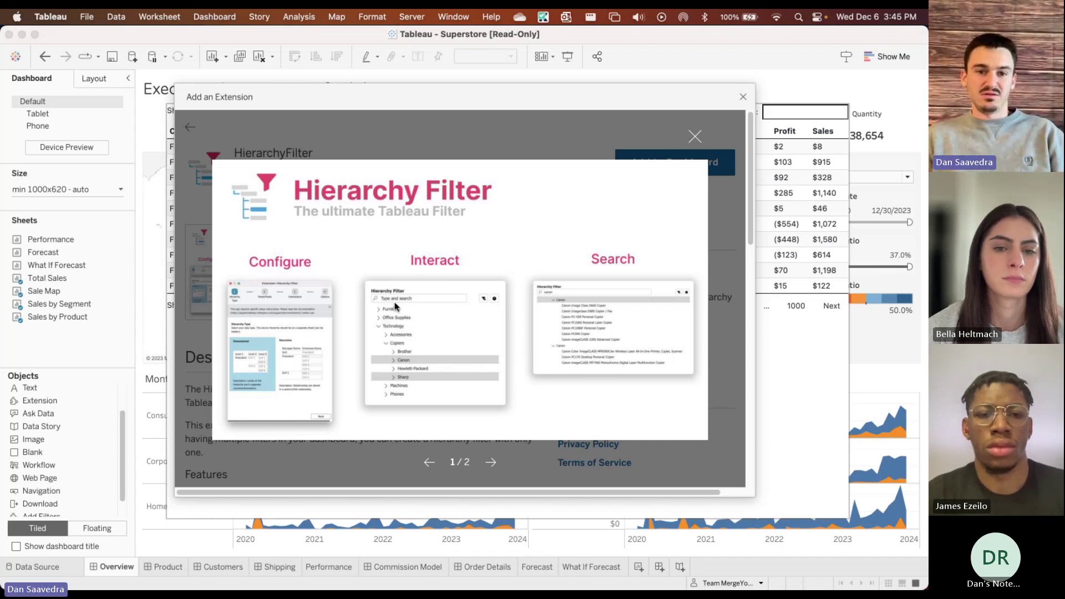
click(695, 136)
click(192, 128)
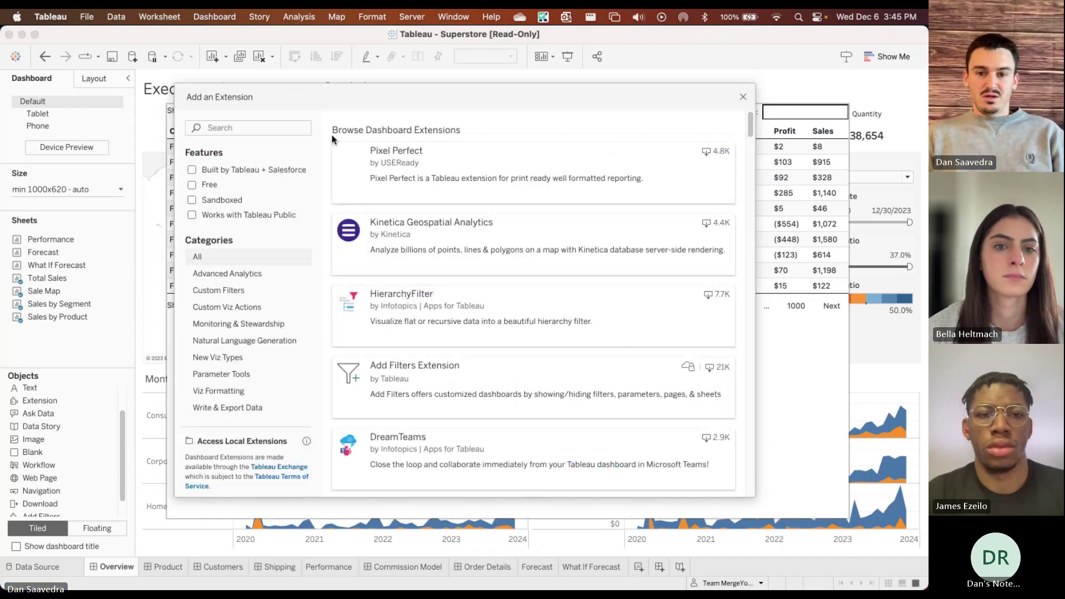
Look through the free extensions of all categories, including TabCSS, Dynamic Sunburst Chart, Custom Logo and Next Dashboard
scroll(490, 363, down, 3)
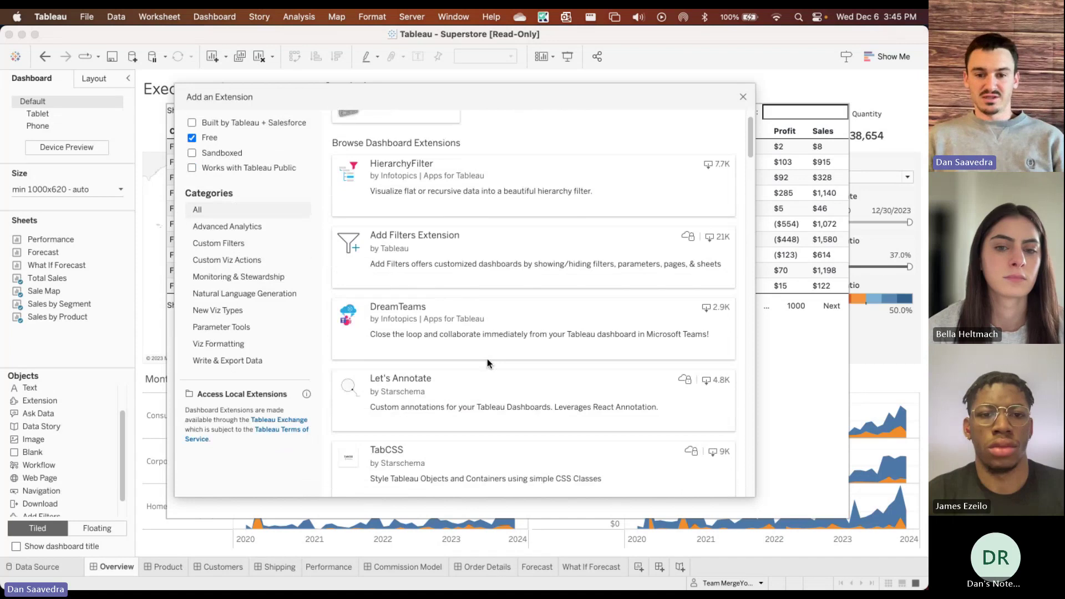
scroll(511, 278, down, 5)
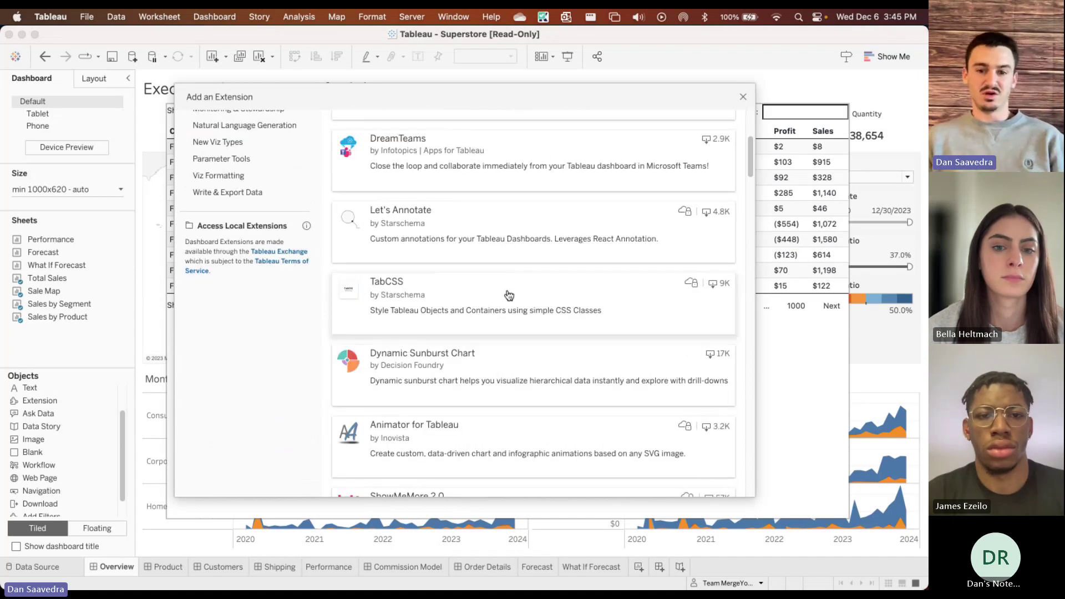
scroll(497, 356, down, 5)
scroll(498, 356, down, 1)
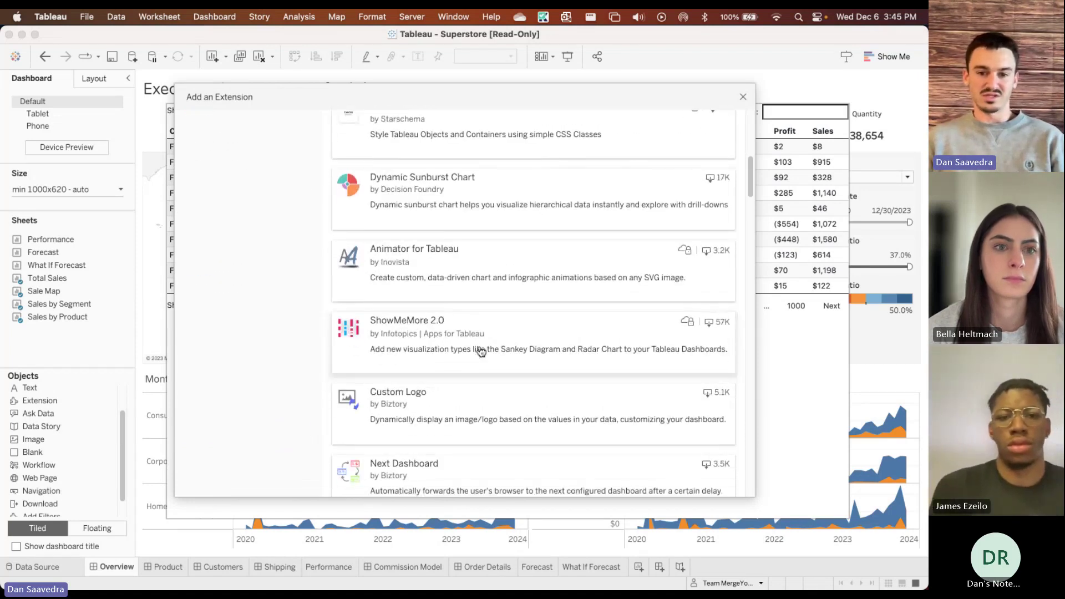
scroll(427, 343, down, 4)
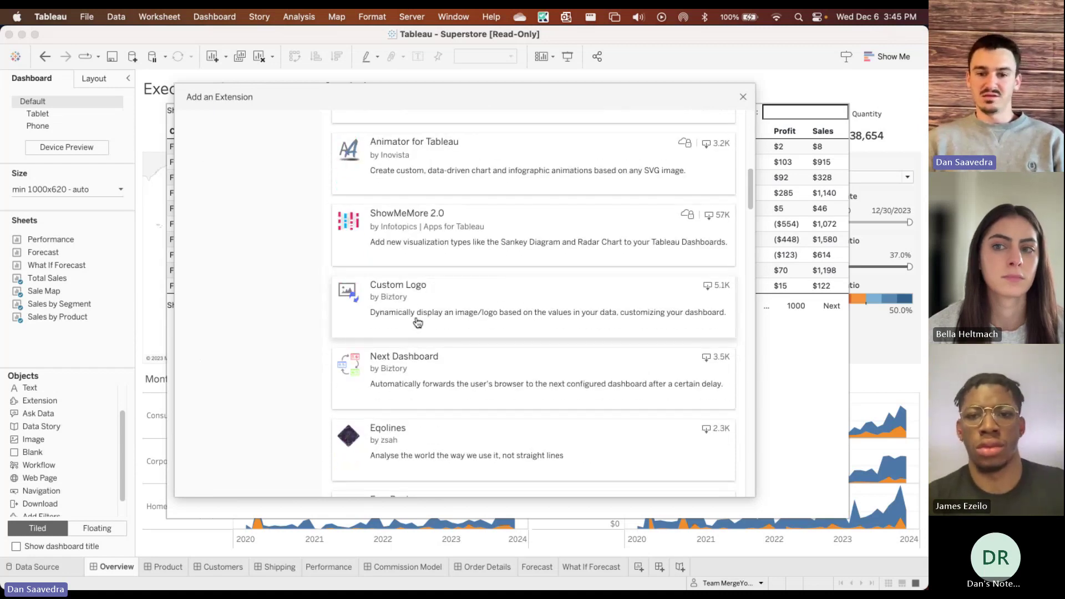
scroll(451, 368, down, 2)
scroll(626, 240, up, 10)
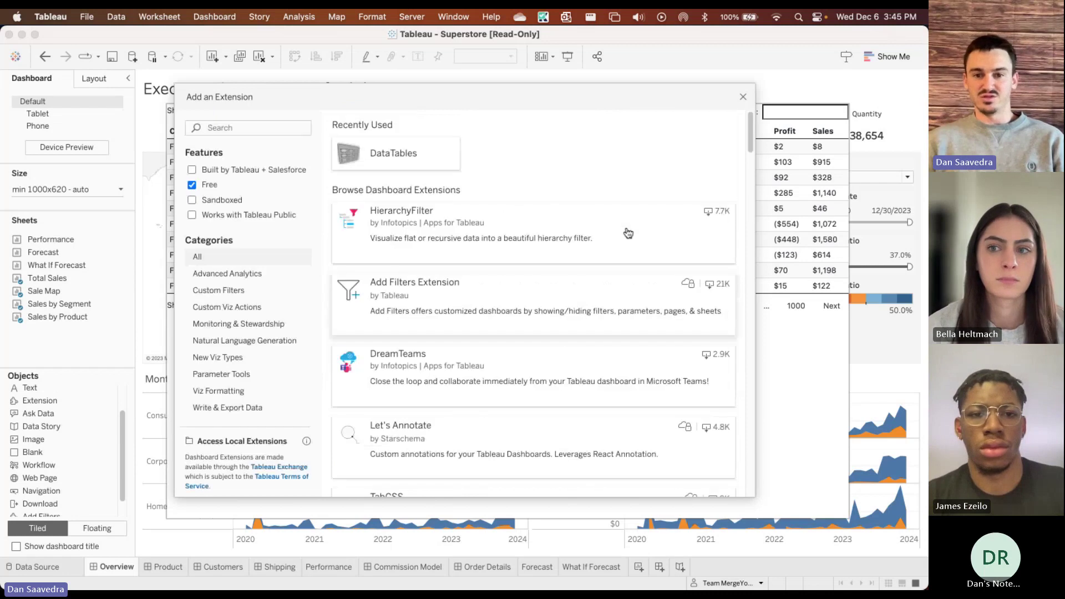